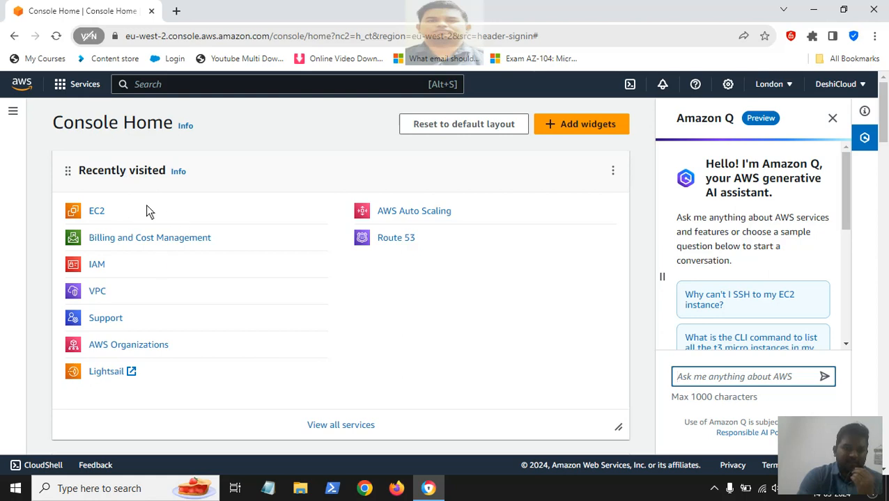
Step: Open the page listing all AWS services organized by category
left_click(85, 84)
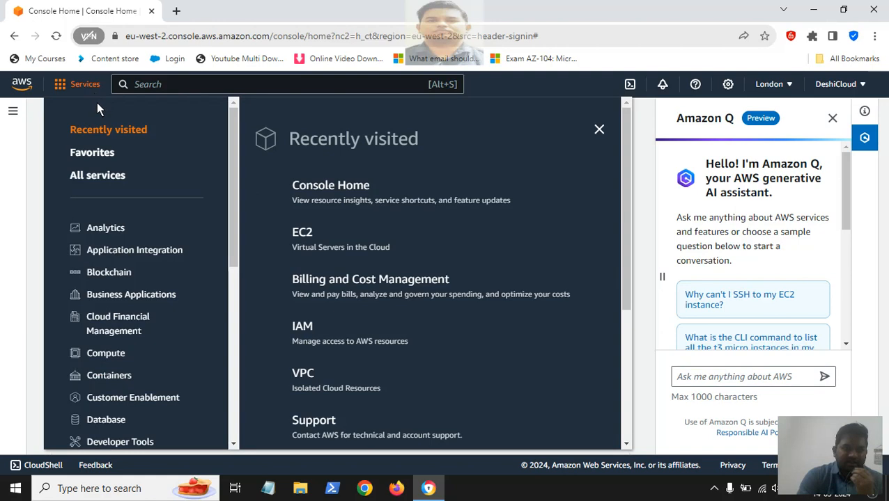
left_click(97, 177)
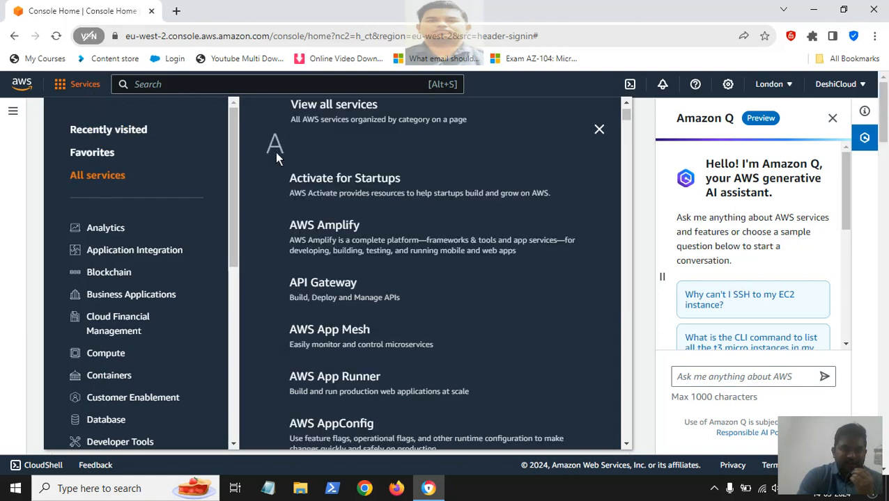
left_click(324, 105)
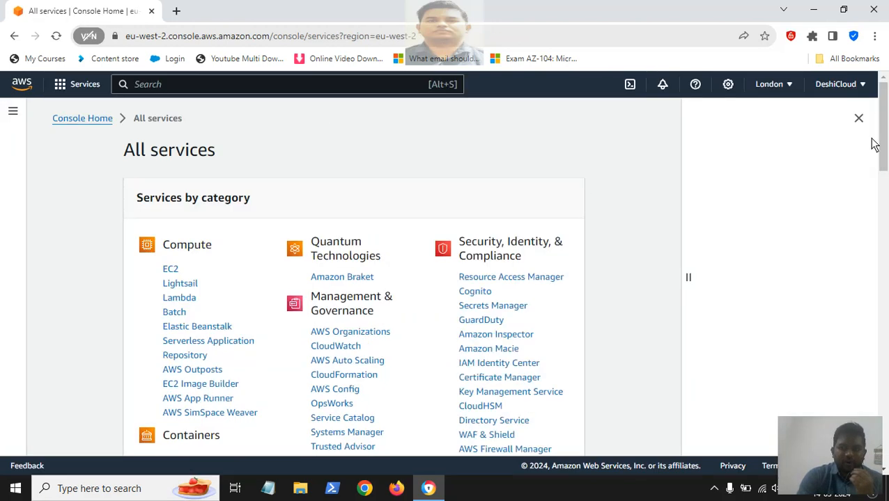
mouse_move(884, 143)
left_mouse_down()
mouse_move(863, 260)
mouse_move(867, 333)
mouse_move(883, 128)
left_mouse_up()
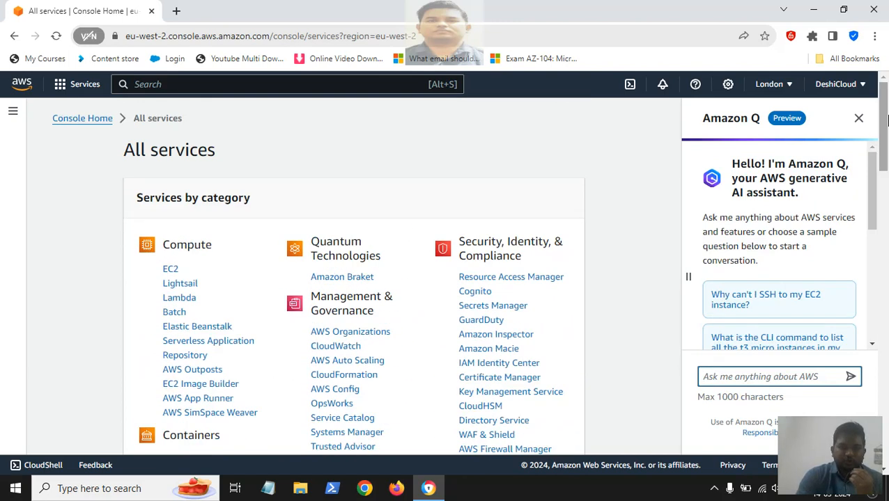
Step: Search the console for ec2 and dismiss the search
left_click(361, 82)
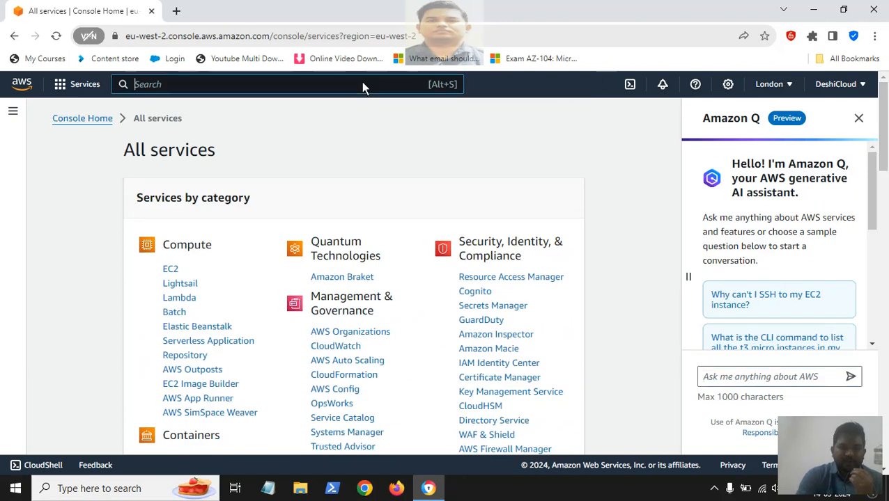
type("ec2")
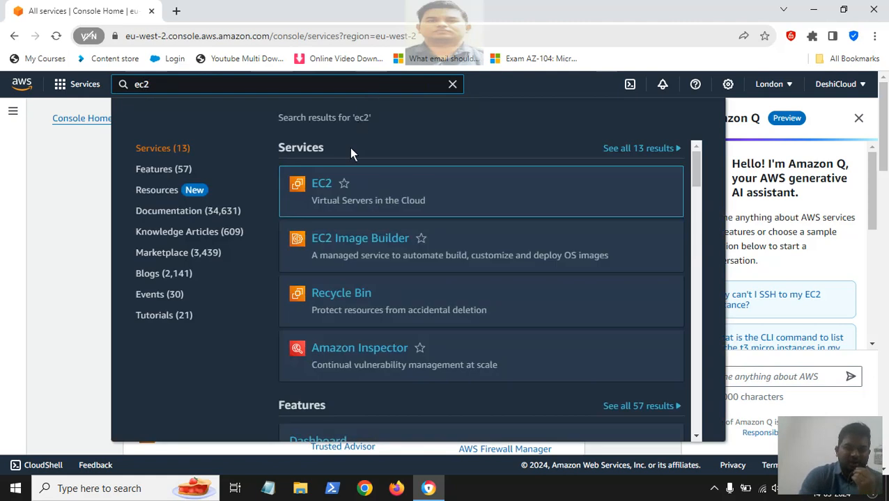
mouse_move(320, 185)
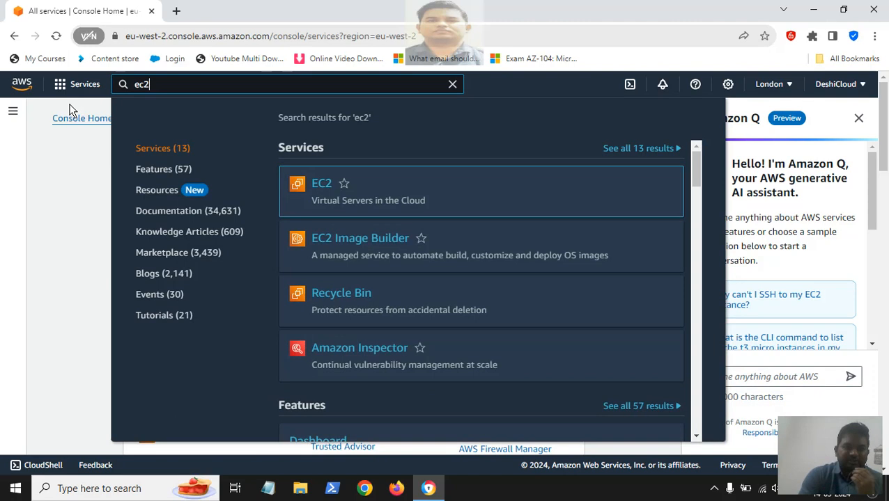
left_click(70, 112)
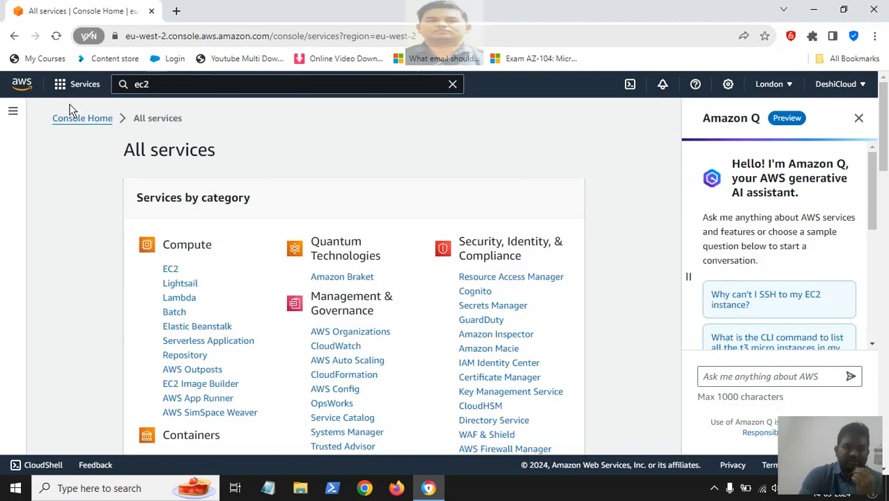
Step: Open EC2 from the Compute category and start launching a new instance from its dashboard
left_click(176, 275)
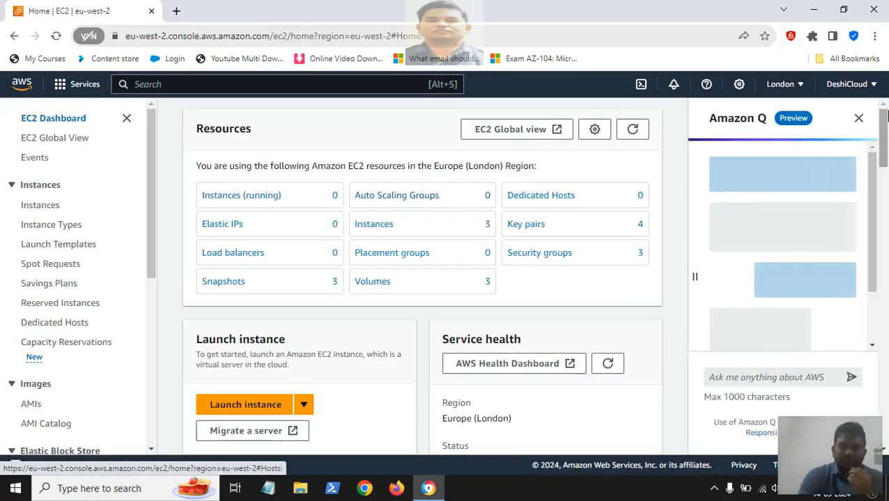
mouse_move(884, 132)
left_mouse_down()
mouse_move(883, 145)
mouse_move(884, 129)
left_mouse_up()
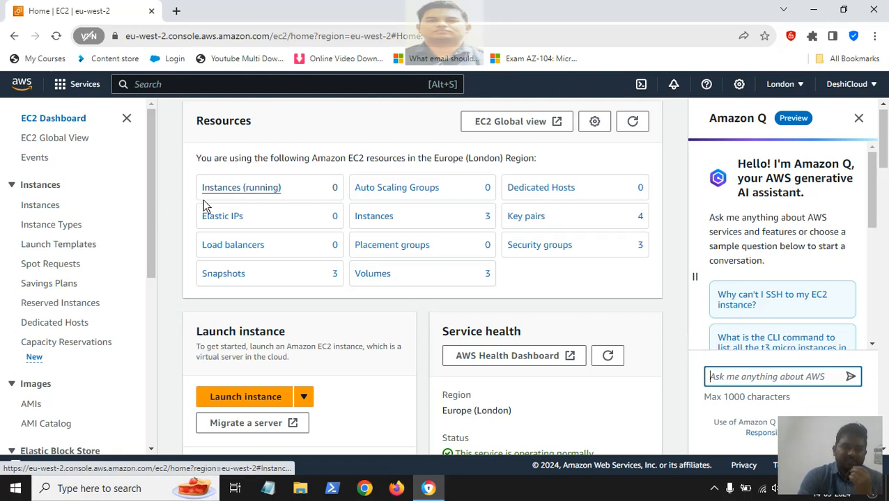
left_click(237, 399)
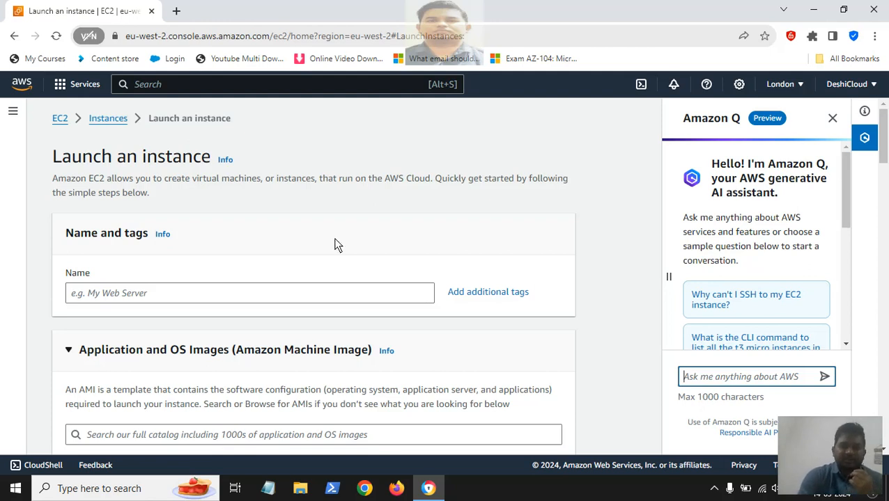
Step: Name the new instance ABHIEC2
left_click(283, 292)
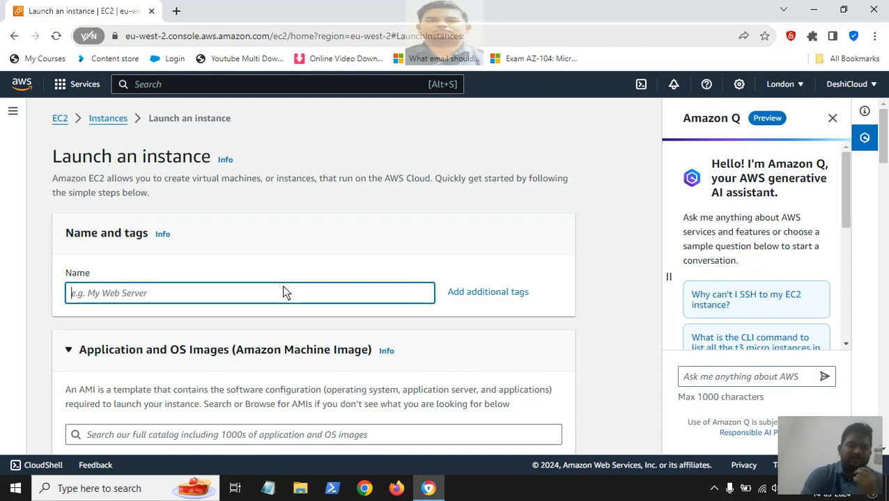
type("ABHI")
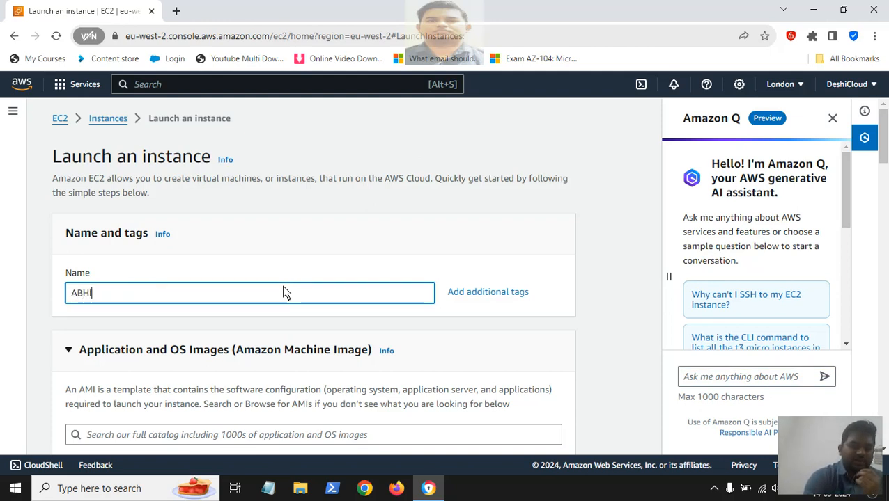
type("EC2")
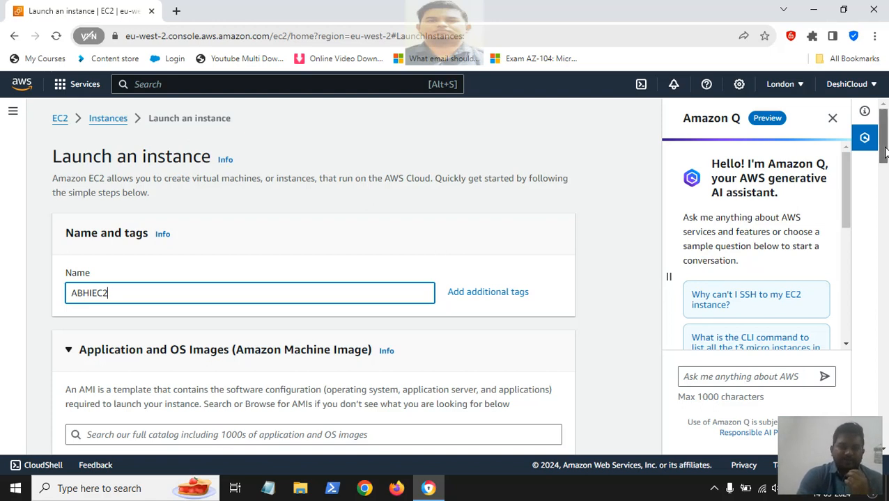
Step: Choose Windows as the operating system and Microsoft Windows Server 2019 Base as the machine image
left_click_drag(885, 152, 884, 192)
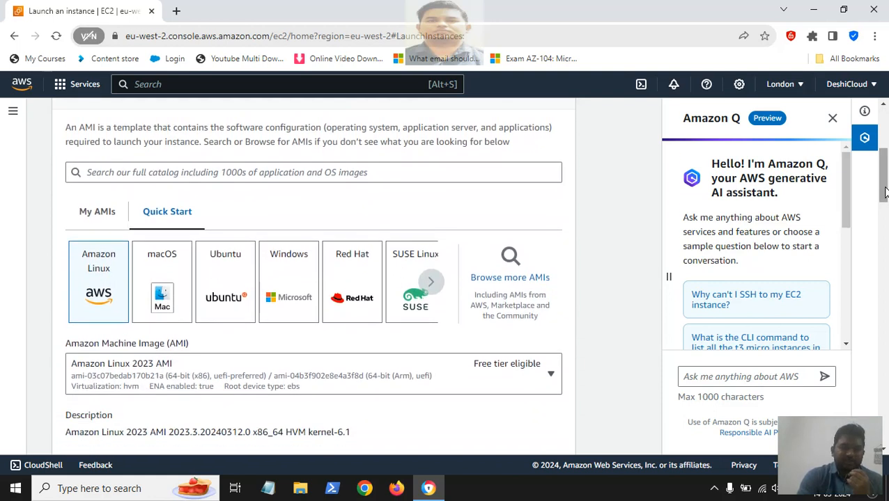
left_click(304, 311)
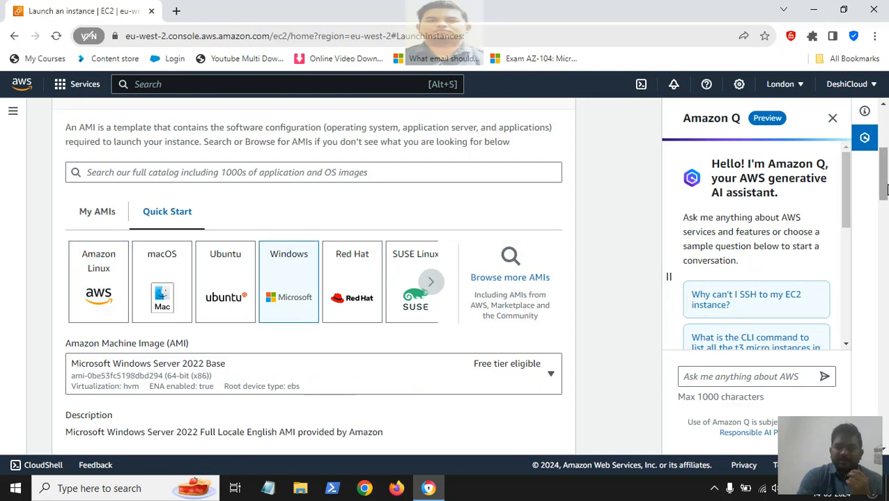
mouse_move(886, 191)
left_mouse_down()
mouse_move(883, 210)
mouse_move(883, 182)
left_mouse_up()
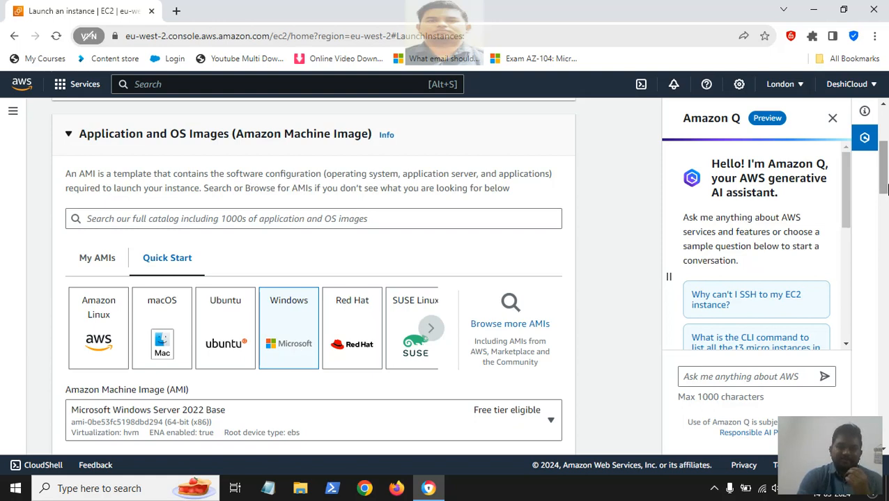
left_click_drag(885, 186, 884, 221)
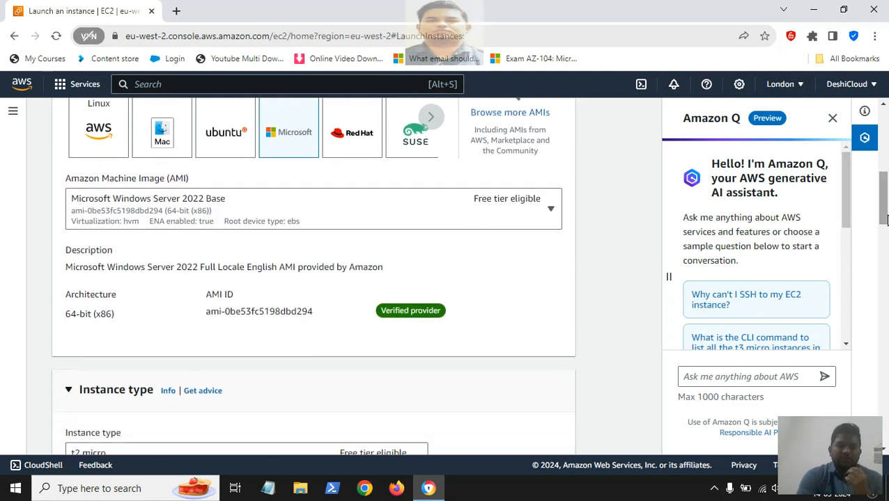
left_click(548, 212)
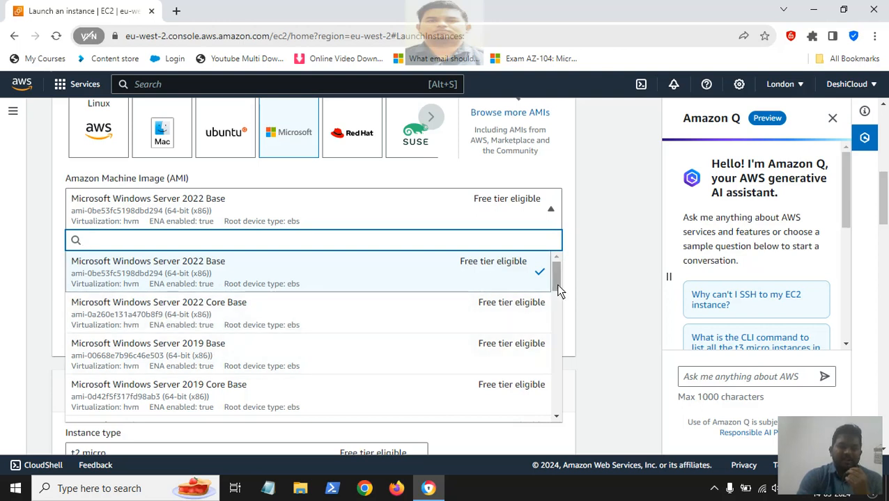
left_click(174, 354)
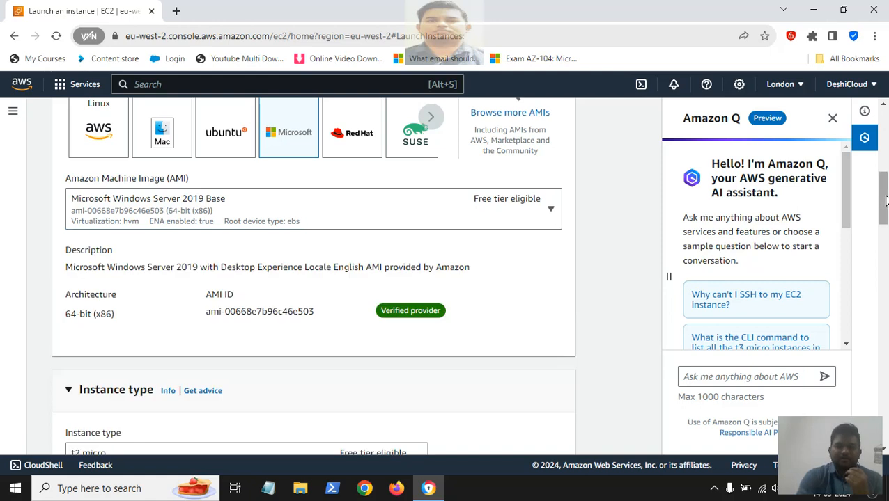
Step: Look through the available instance types and choose the free-tier-eligible t2.micro
left_click_drag(884, 201, 884, 237)
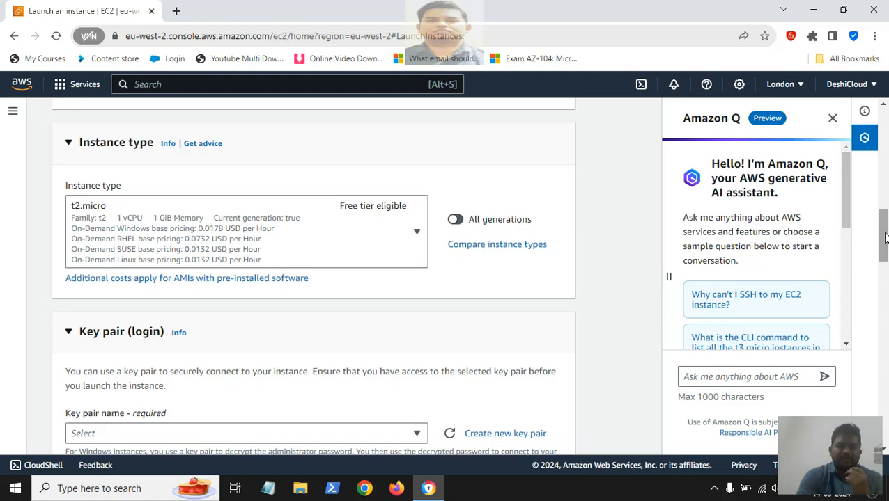
left_click(416, 235)
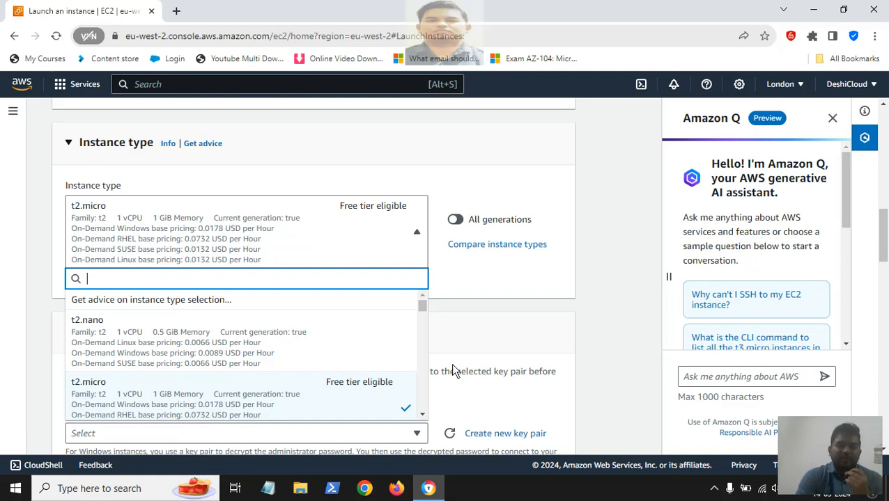
scroll(421, 357, "down", 2)
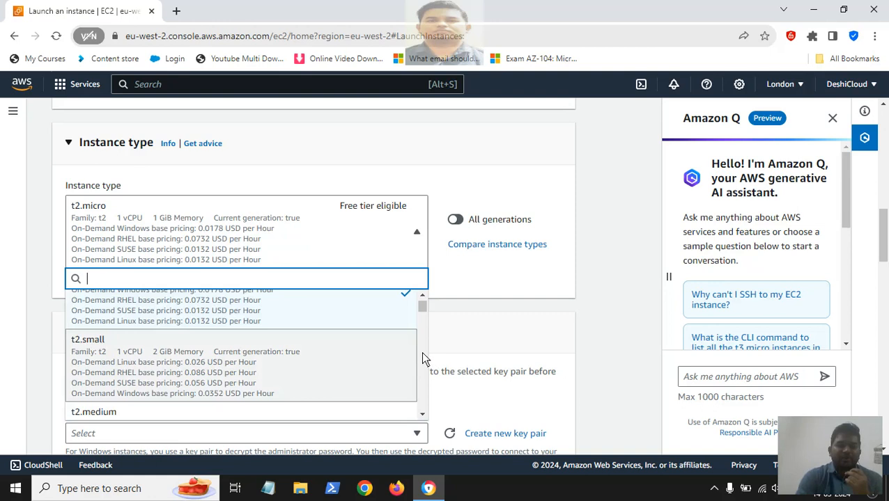
scroll(413, 352, "down", 3)
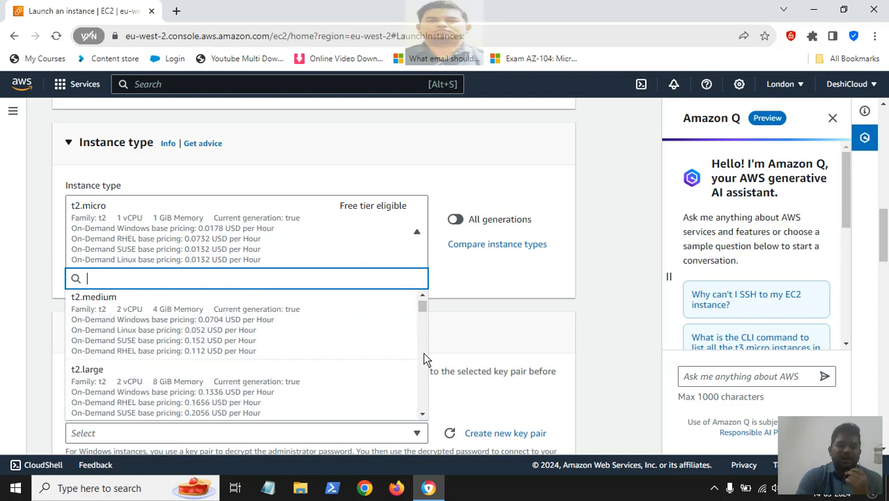
scroll(426, 358, "down", 15)
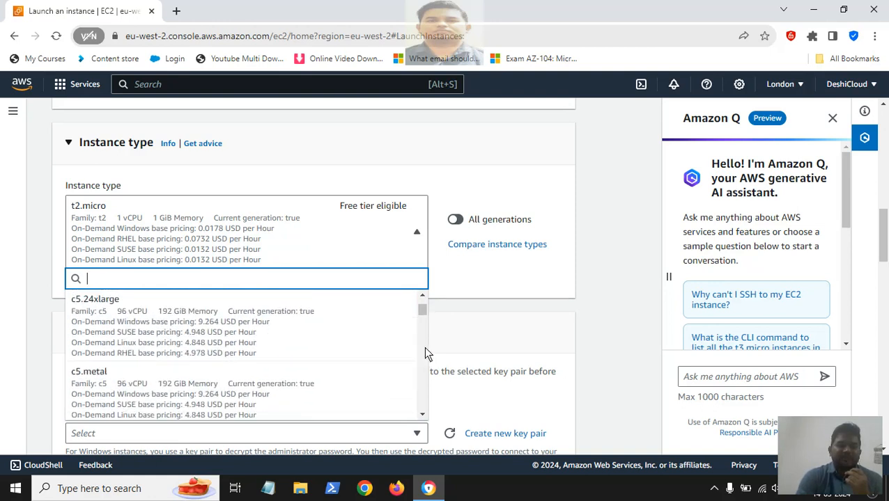
left_click(420, 299)
scroll(420, 301, "up", 5)
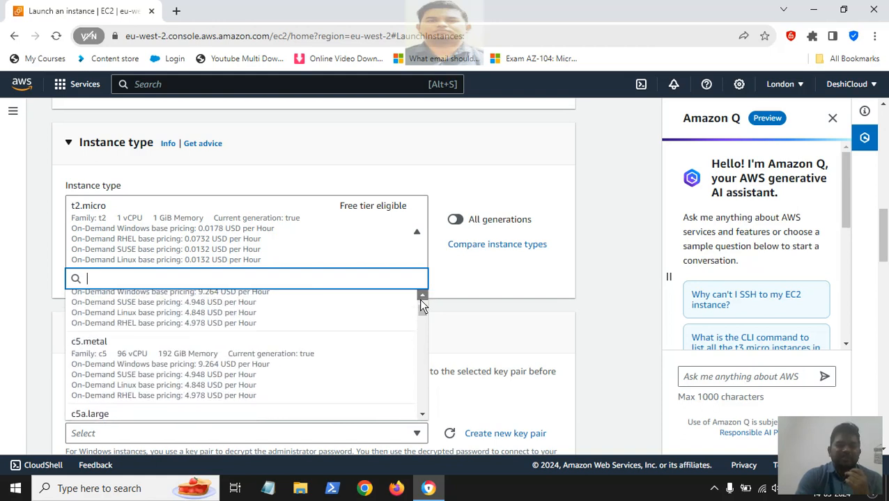
scroll(419, 305, "up", 5)
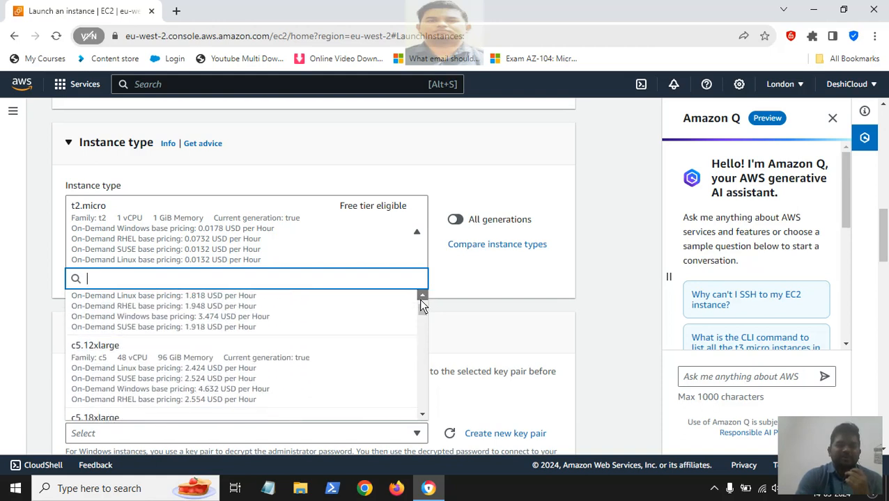
scroll(421, 301, "up", 10)
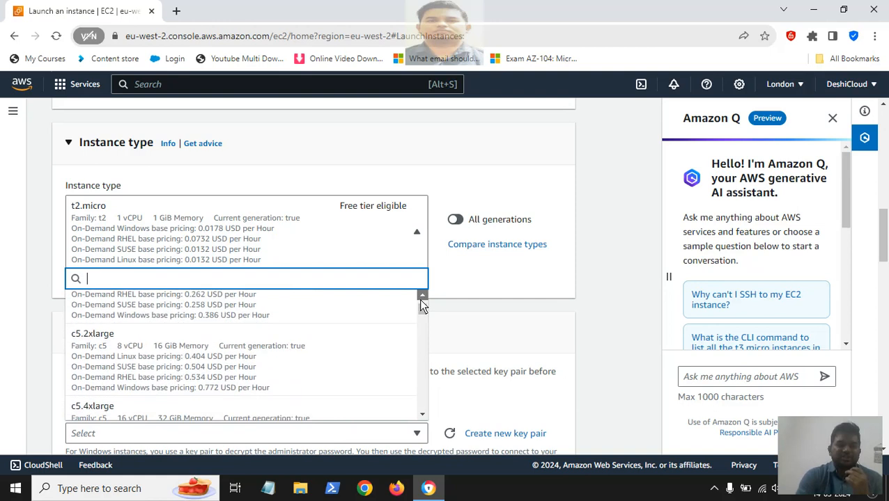
scroll(420, 299, "up", 3)
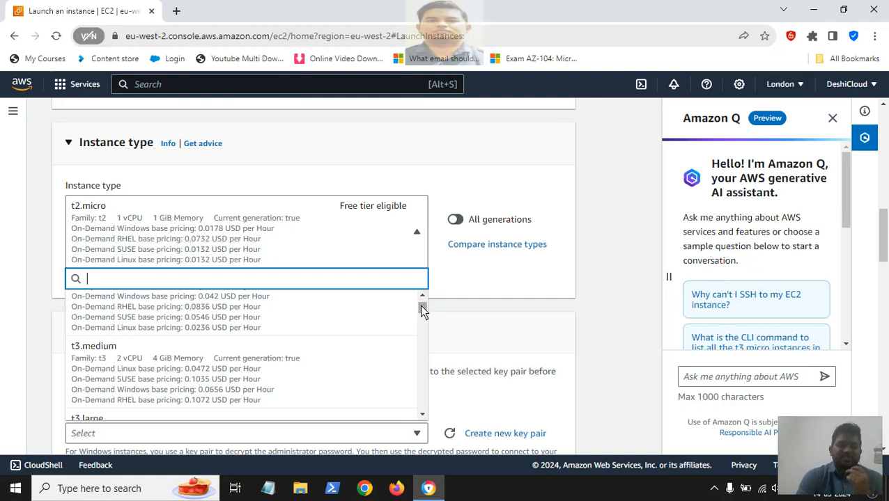
left_click_drag(422, 307, 418, 299)
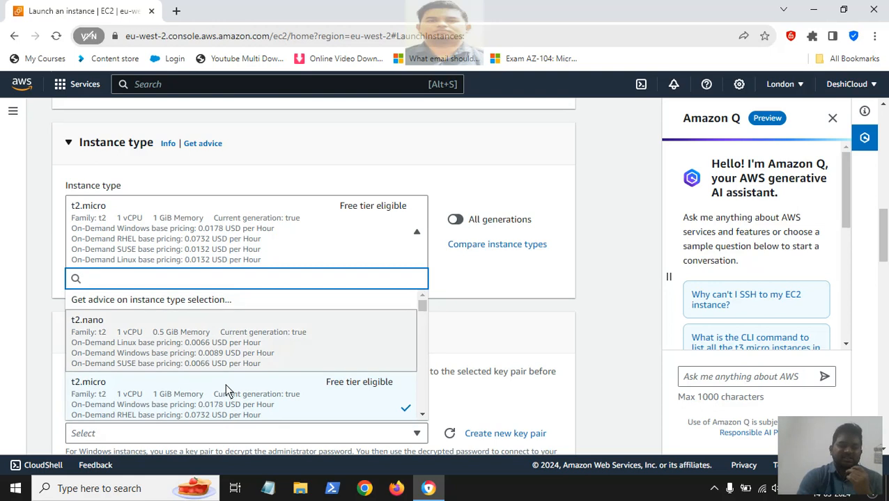
left_click(206, 400)
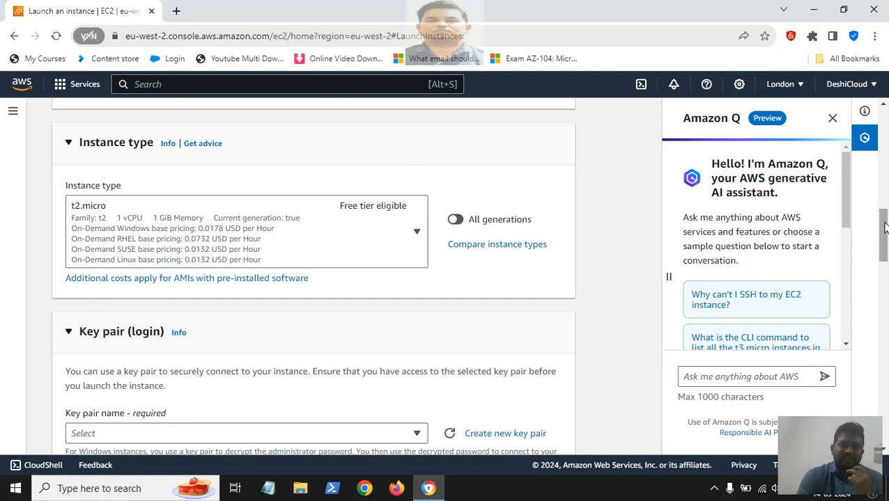
Step: Start creating a new key pair for the instance login and name it ABHIVMKEY
left_click_drag(885, 227, 884, 257)
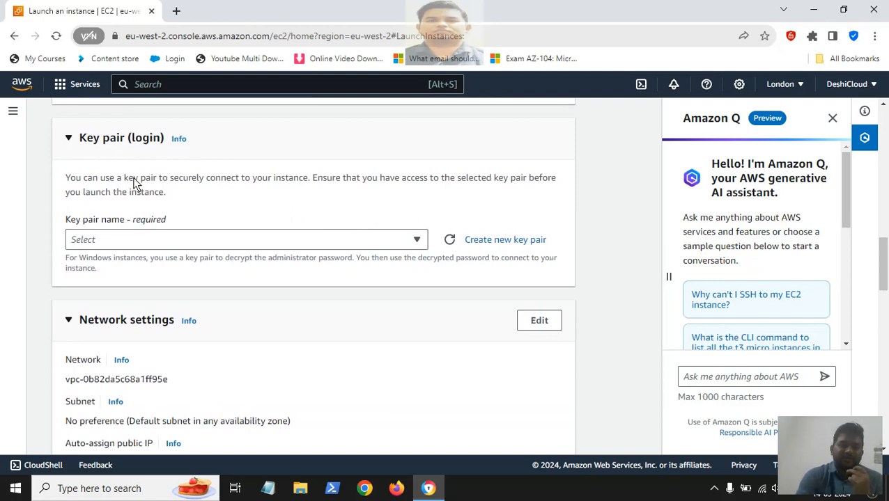
left_click(122, 245)
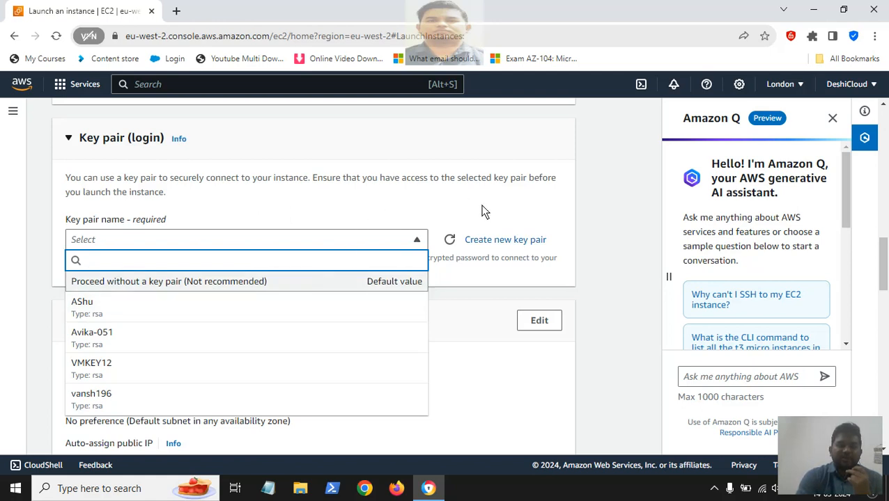
left_click(528, 240)
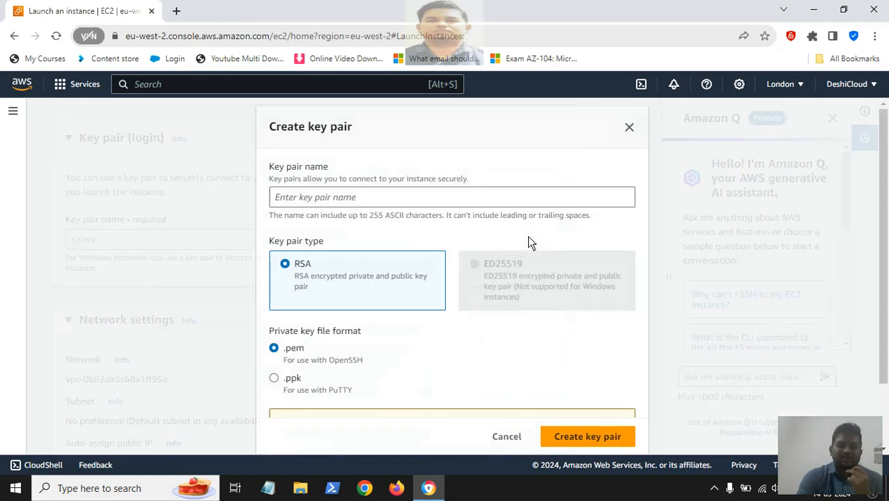
left_click(418, 201)
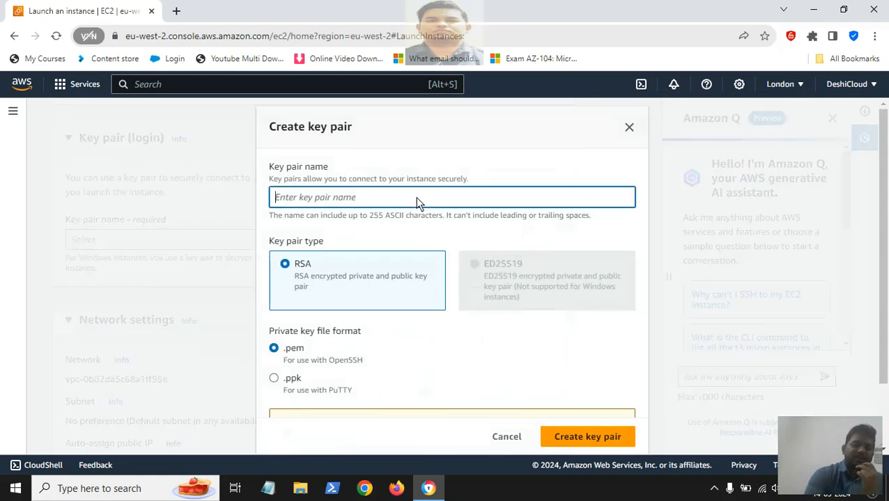
type("ABHI")
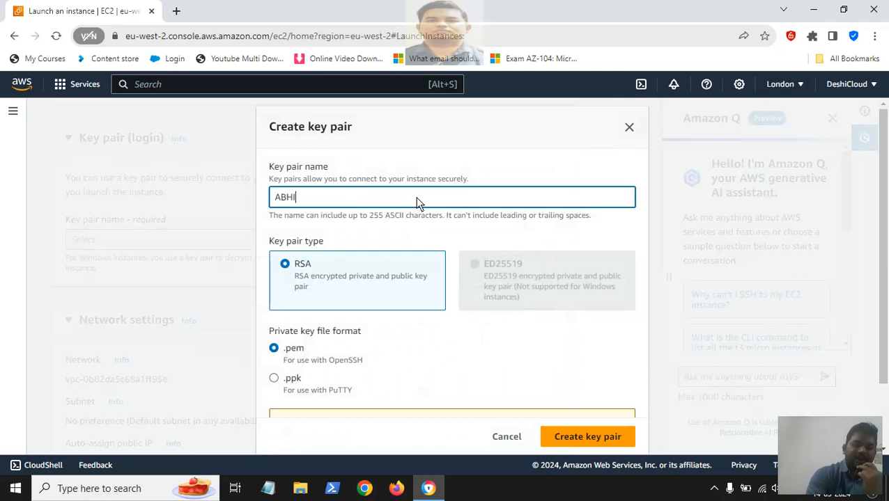
type("VMKEY")
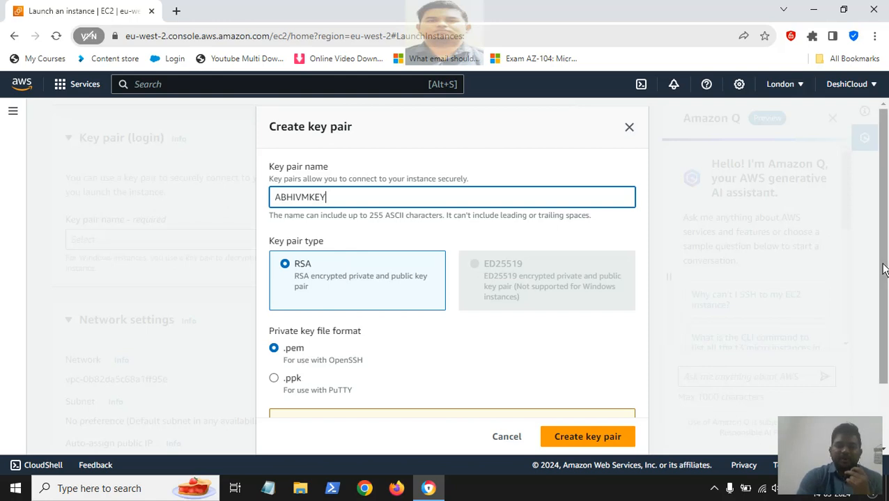
left_click_drag(883, 272, 881, 309)
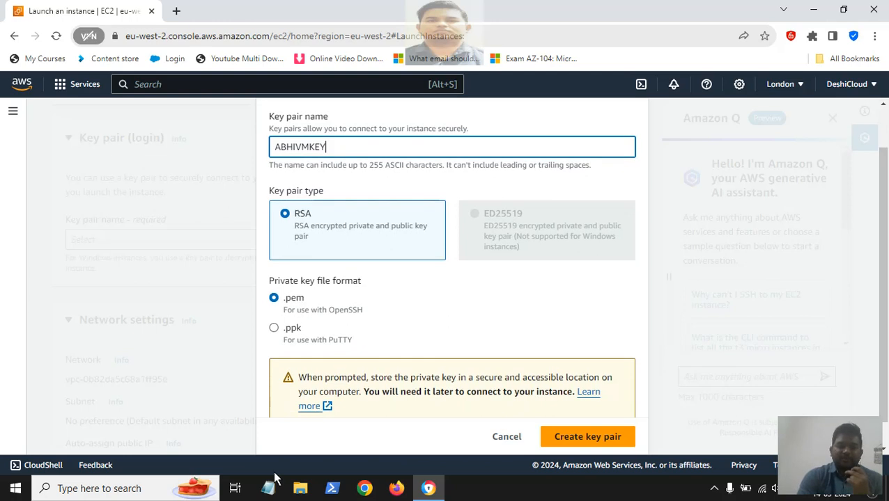
Step: Switch to Notepad, write the note "PPK-PUTTY PRIVATE KEY", and return to the key pair form
left_click(270, 486)
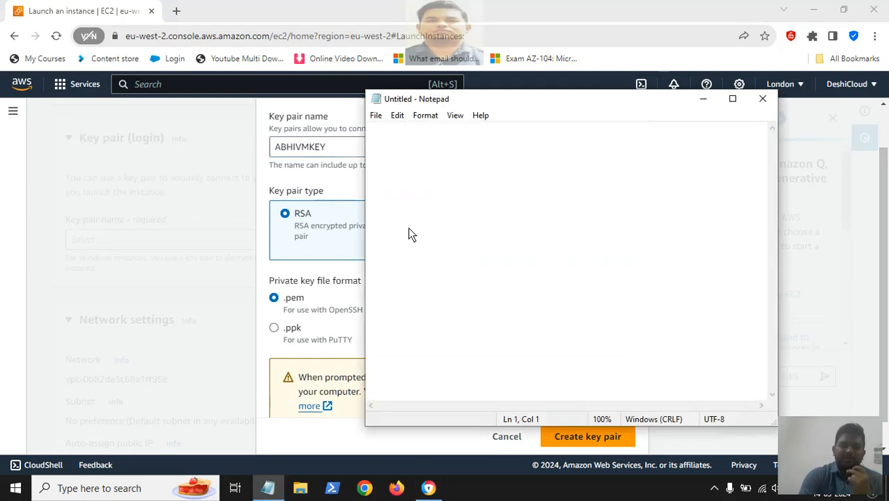
type("PPK-")
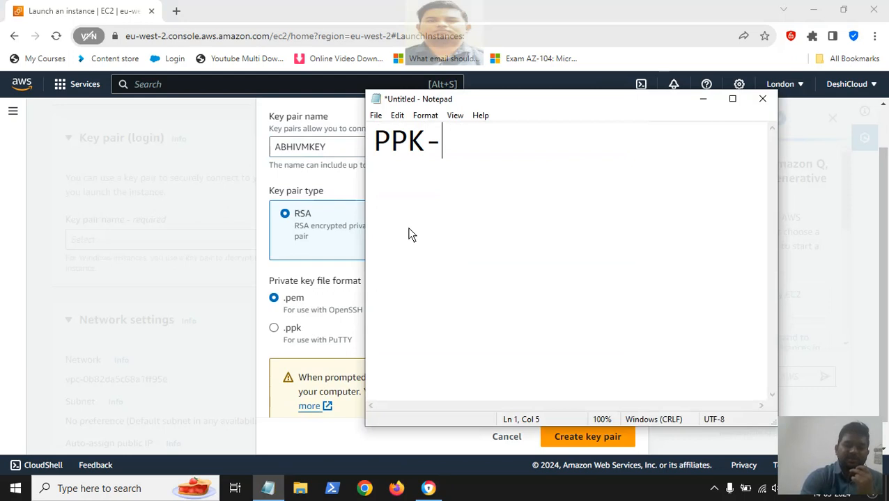
type("PUTTY P")
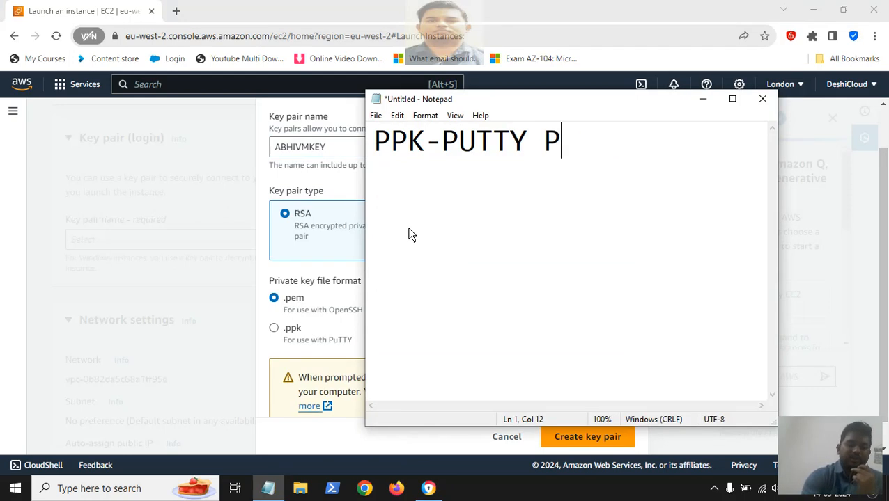
type("RIVATE ")
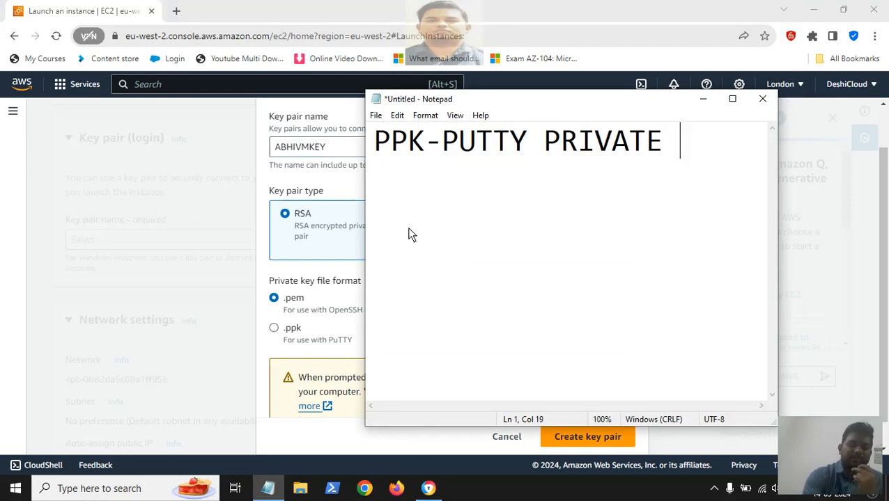
type("KEY")
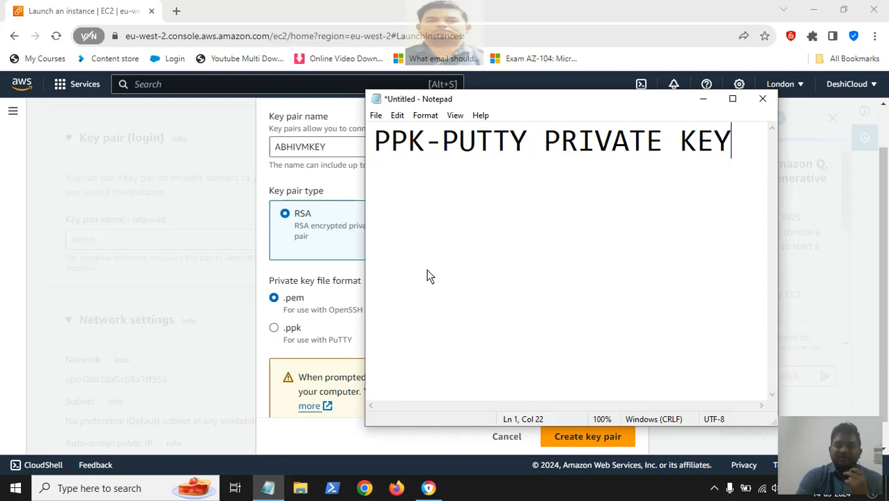
left_click(704, 100)
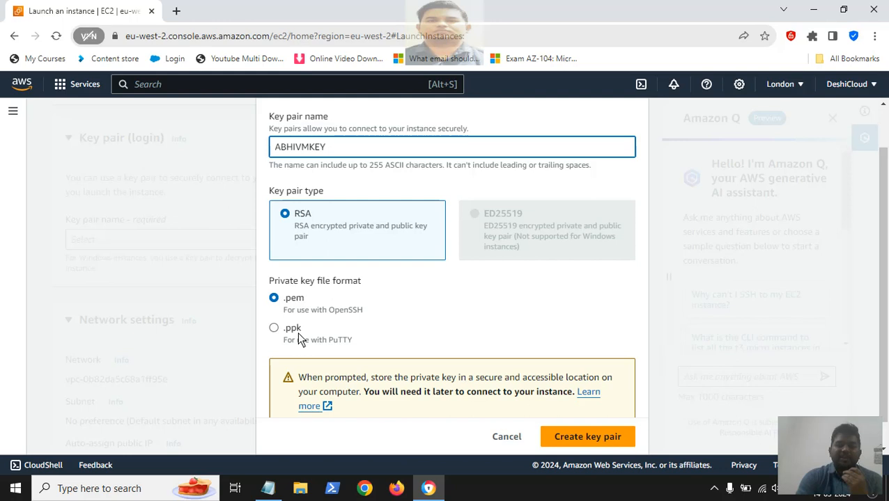
Step: In the Notepad note, add the line ".PEM--->.PPK VIA PUTTYGEN" below a blank line and maximize the window
left_click(268, 488)
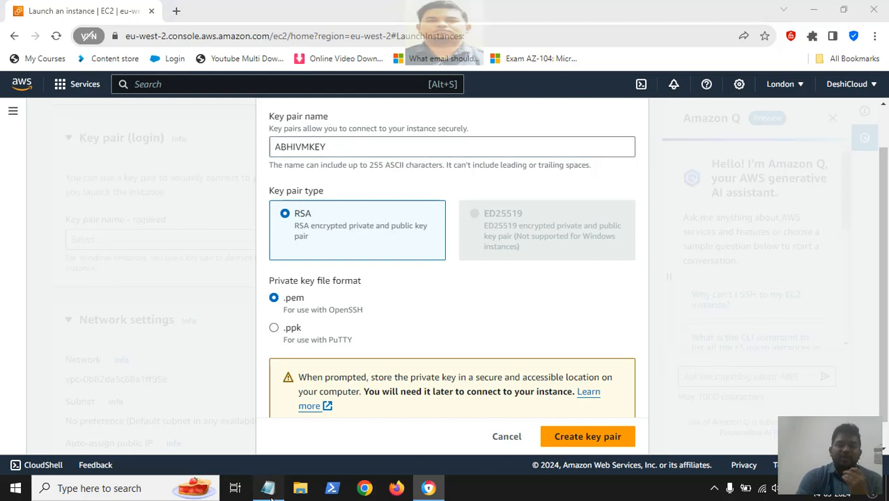
key("Return")
key("Return")
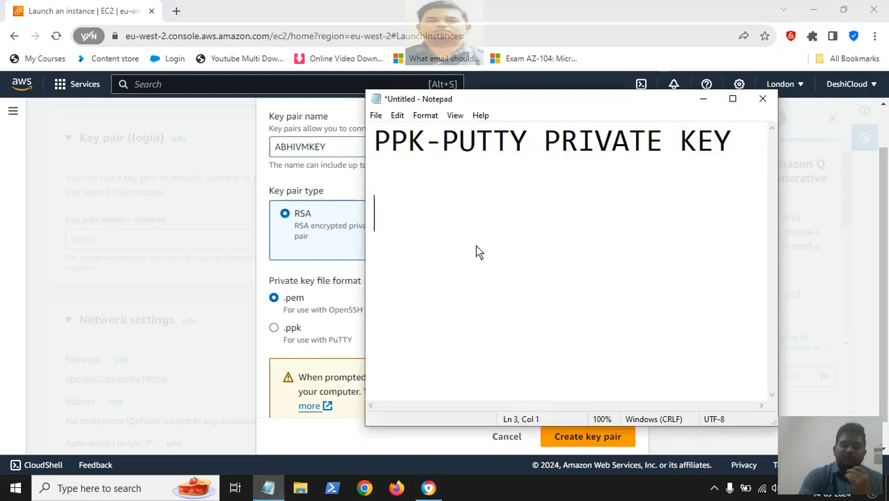
type("•PEM---")
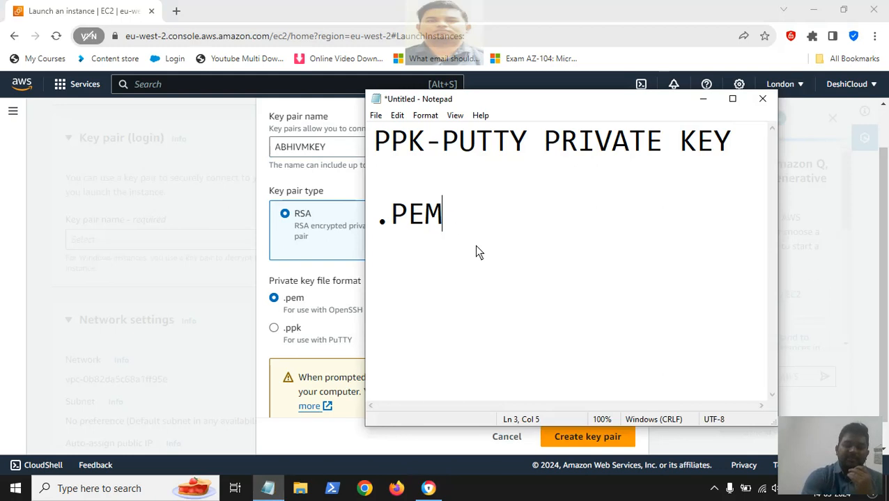
type(">.P")
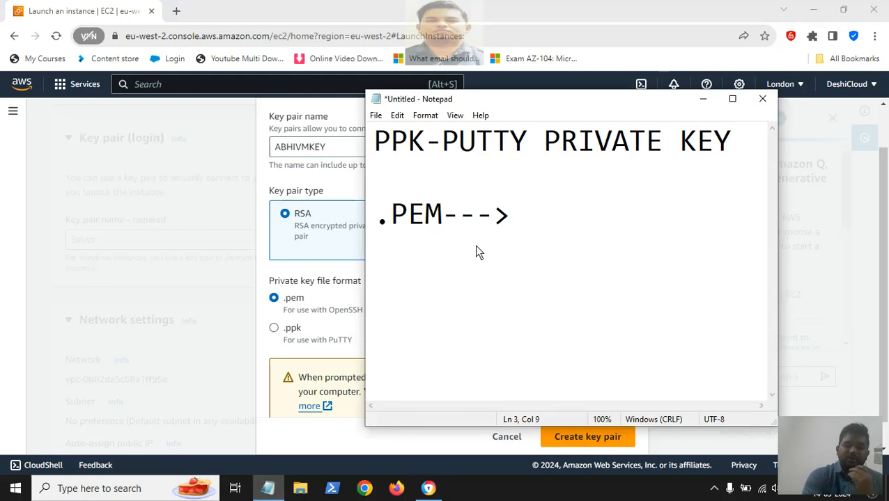
type("PK")
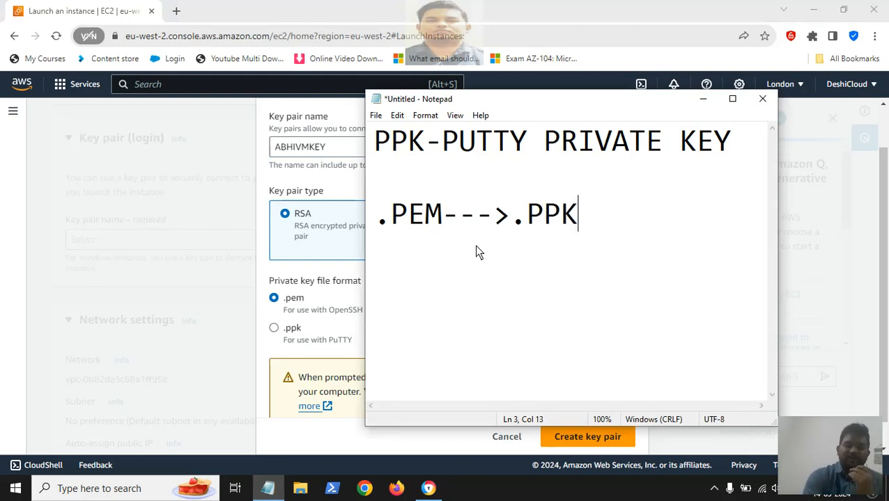
type(" VIA ")
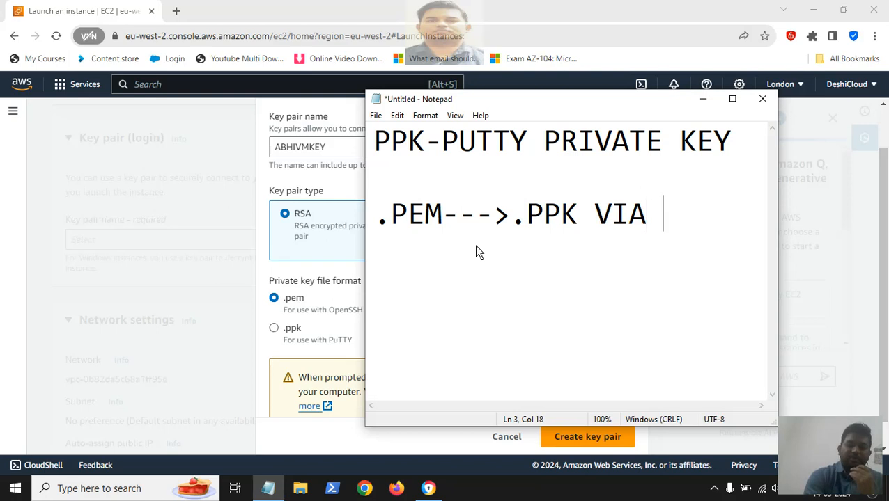
type("PUT")
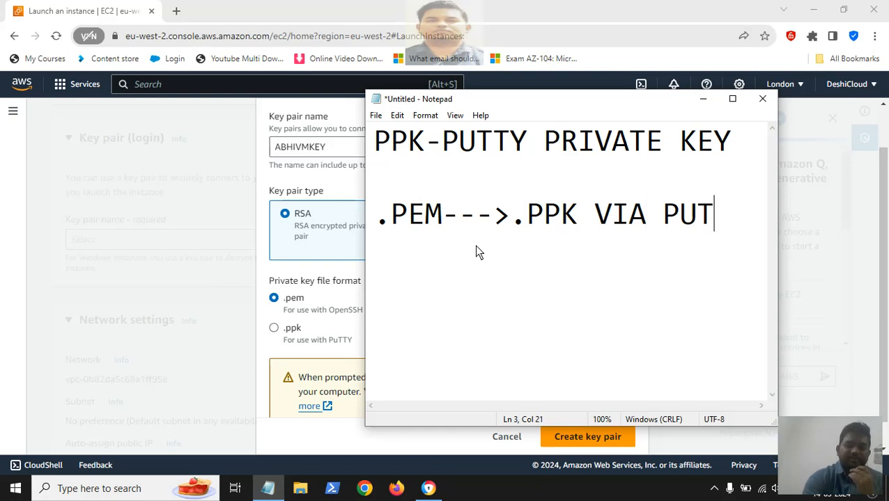
type("TYGEN")
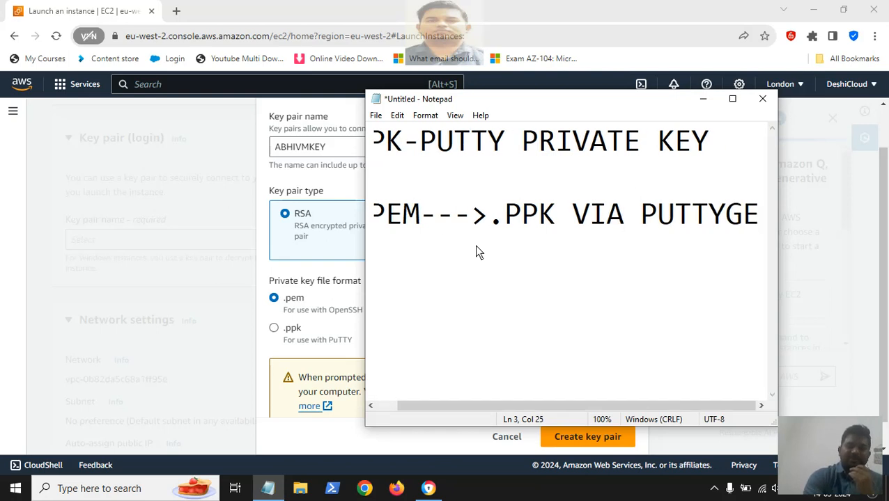
left_click(732, 99)
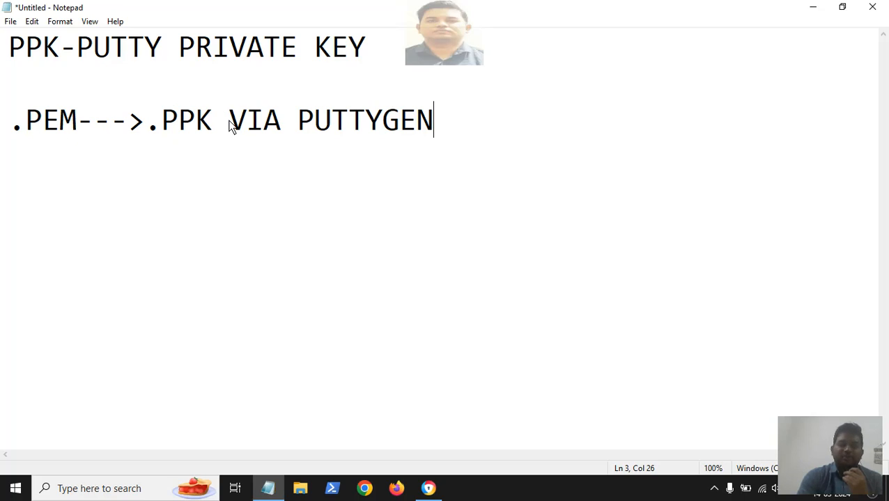
Step: Return to the AWS console and create the RSA key pair in .pem format
left_click(804, 12)
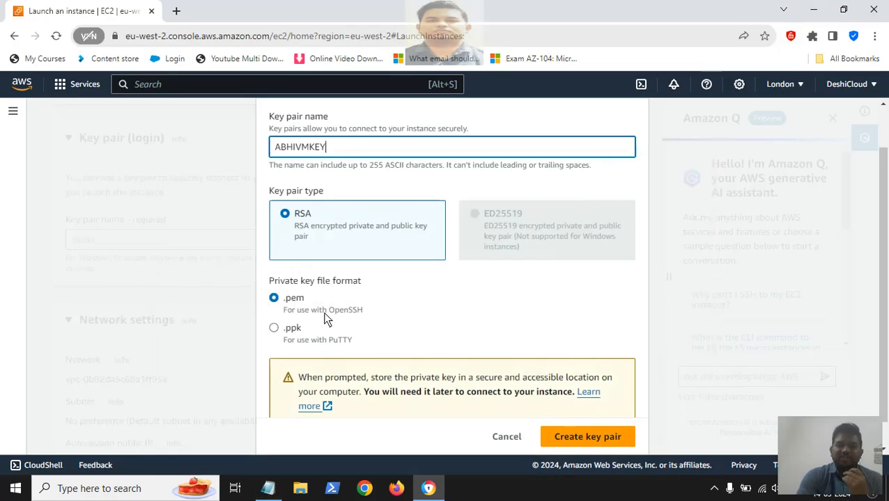
left_click(582, 439)
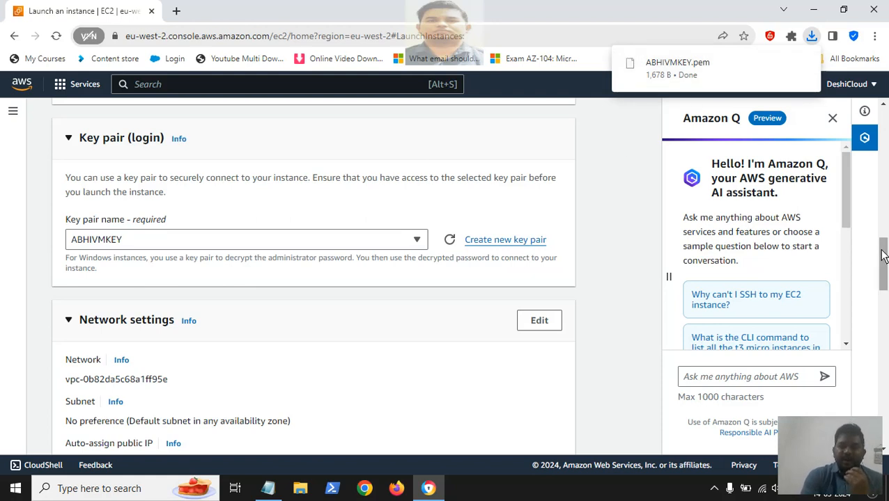
Step: Use an existing security group for the instance's firewall and assign the default group
left_click_drag(882, 256, 879, 298)
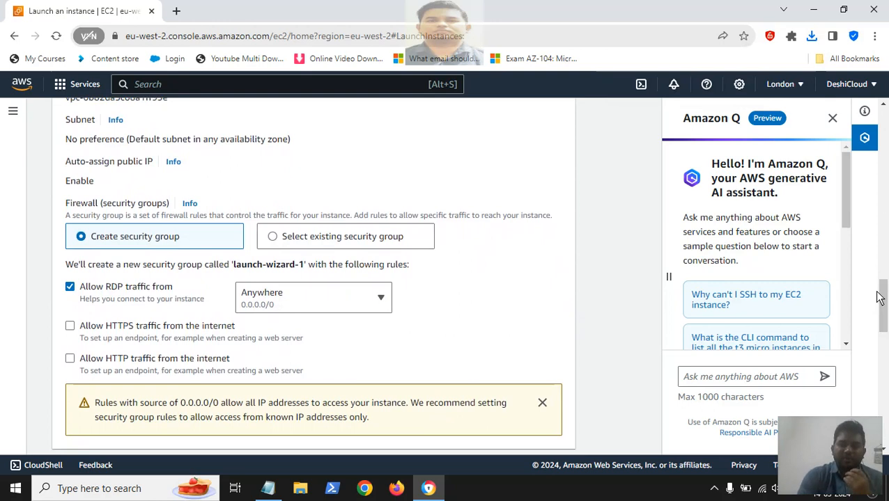
left_click_drag(883, 305, 884, 289)
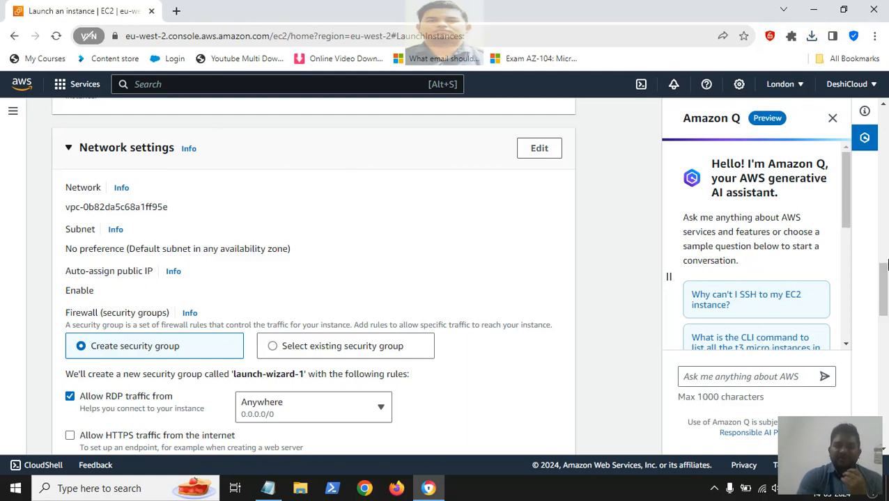
scroll(883, 292, "down", 3)
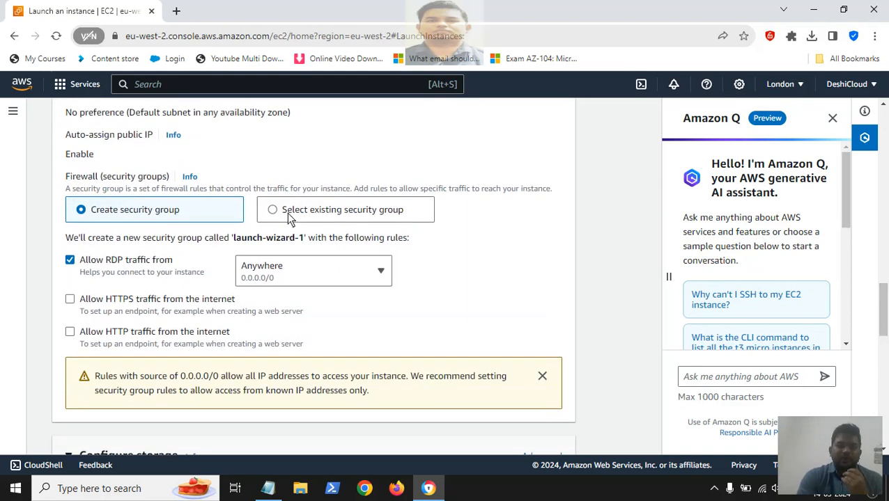
left_click(273, 211)
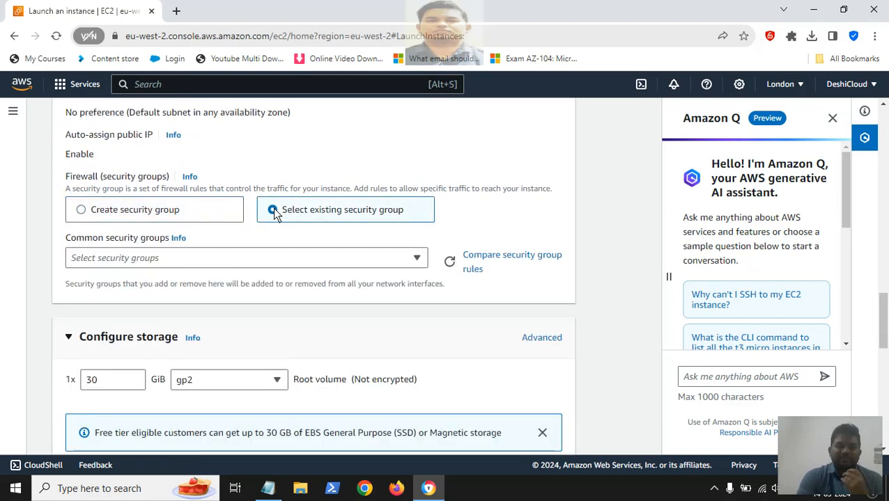
left_click(325, 257)
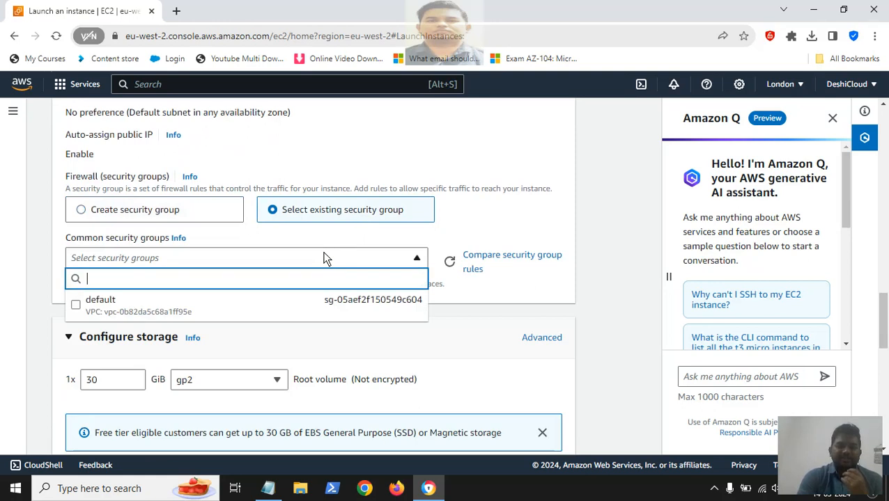
left_click(76, 305)
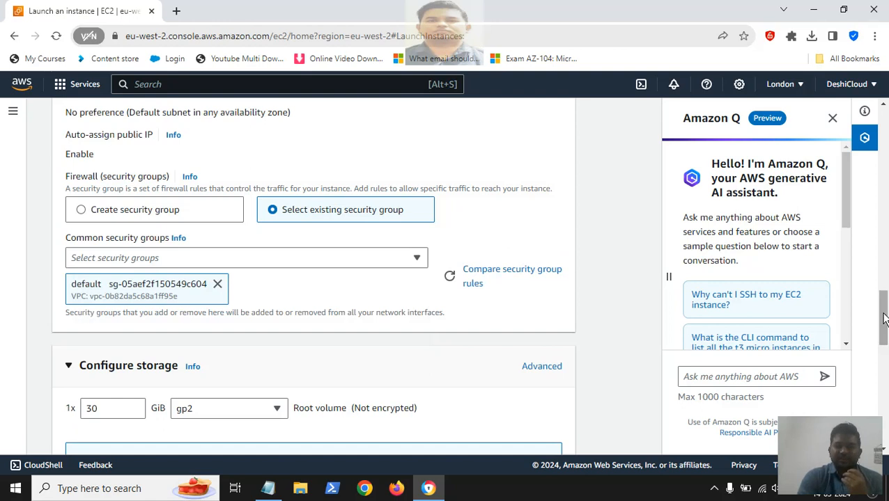
Step: Review the root volume settings under Configure storage and continue to the launch summary
left_click_drag(884, 317, 884, 321)
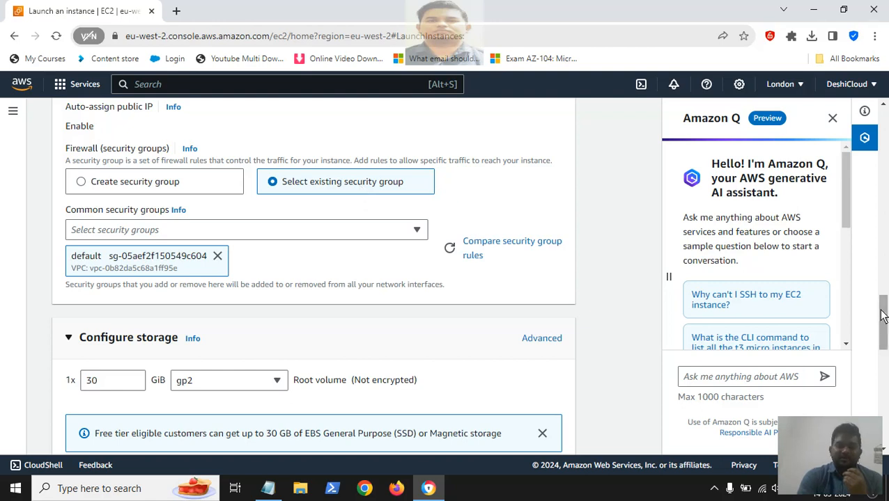
left_click_drag(881, 317, 881, 341)
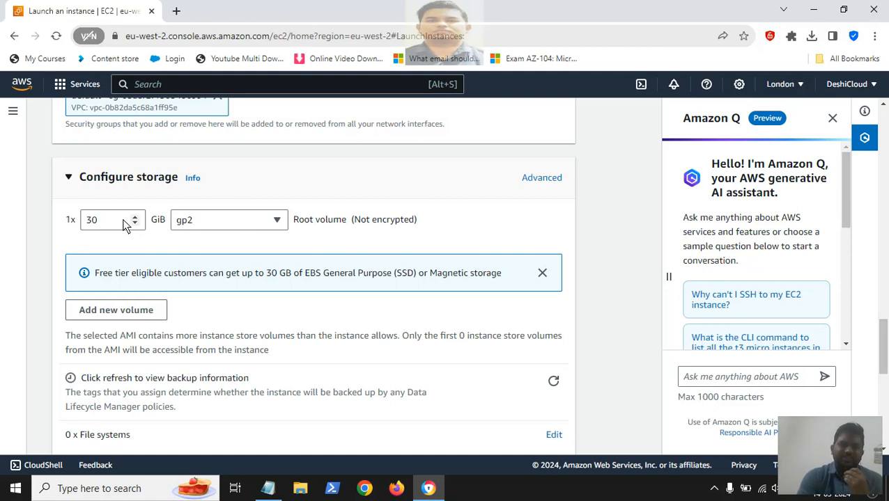
left_click_drag(884, 343, 884, 408)
left_click(883, 343)
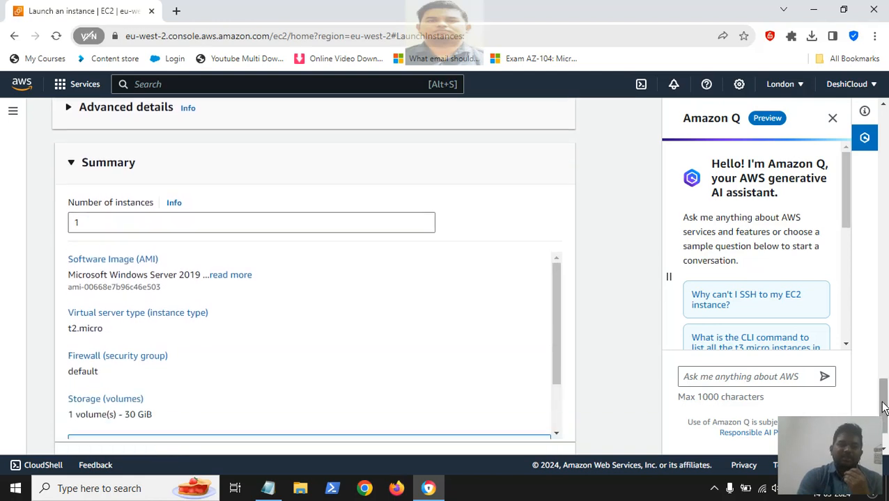
Step: Try 33 as the number of instances, and set it back to 1
left_click(341, 222)
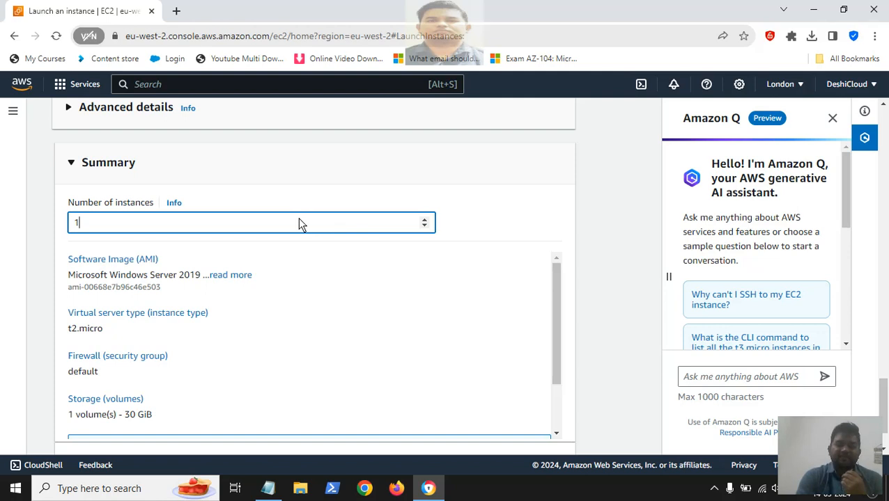
key("BackSpace")
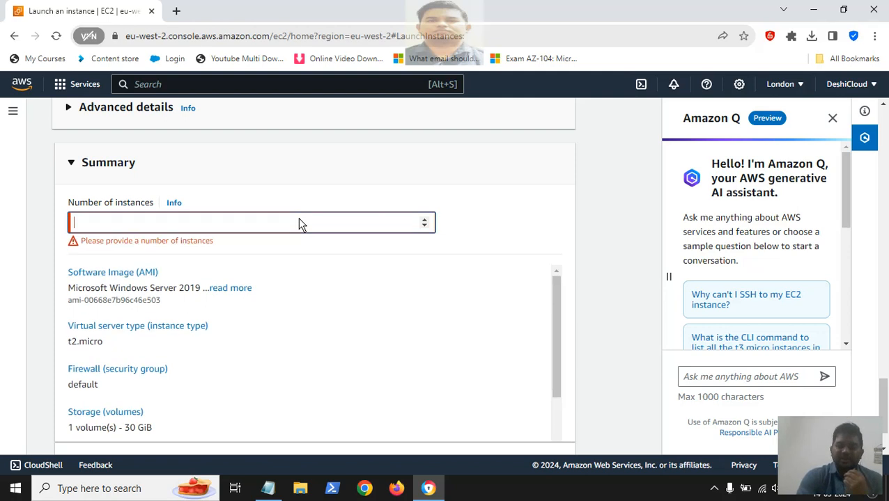
type("32")
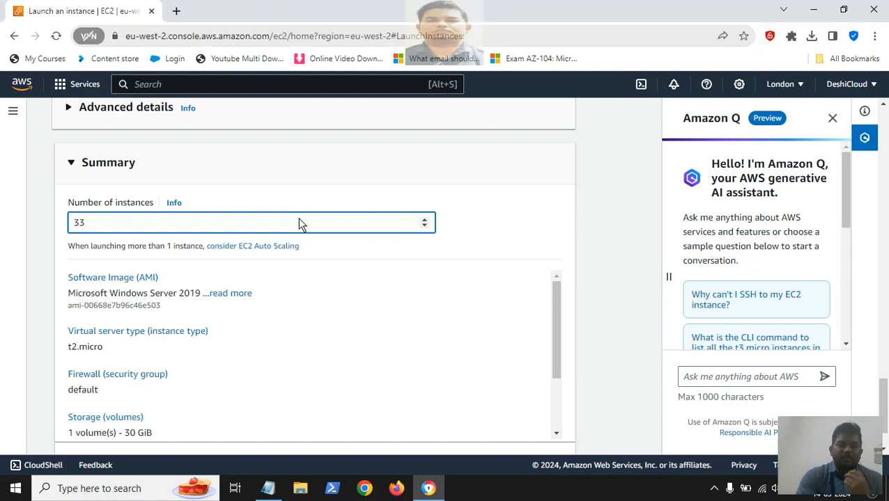
key("BackSpace")
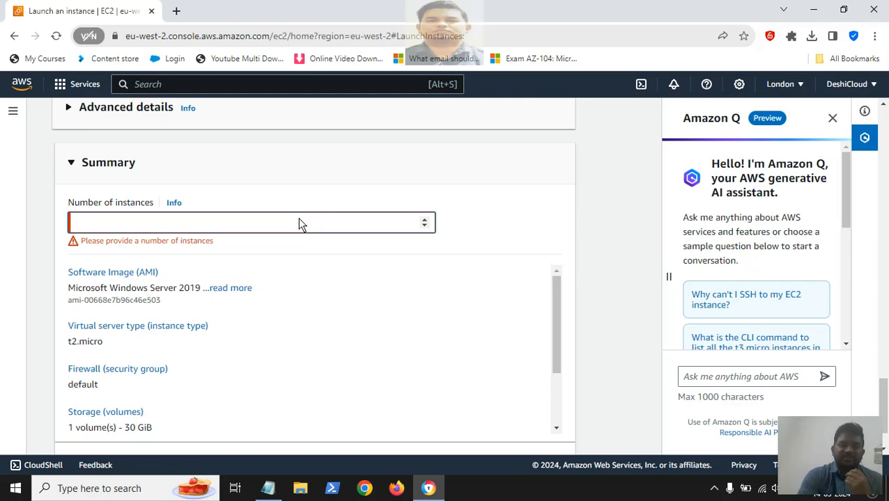
type("1")
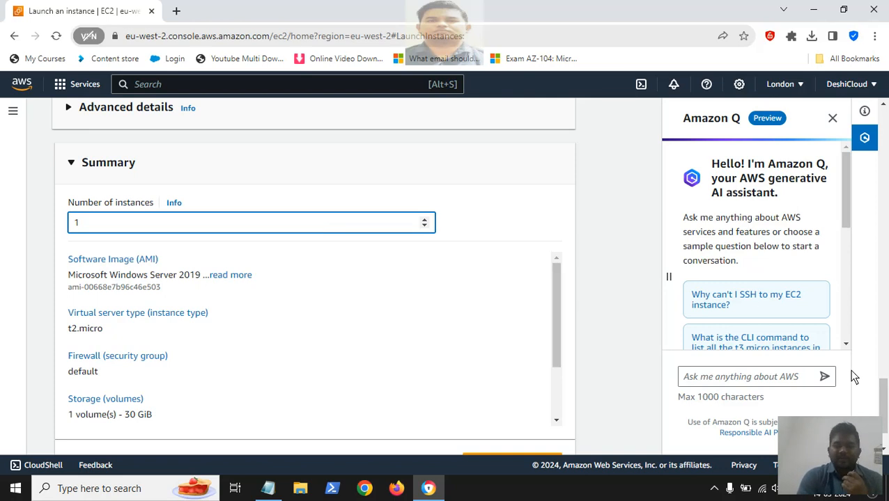
left_click(599, 323)
Step: Review the instance's name, Windows AMI, network settings and summary, and launch the instance
scroll(601, 324, "down", 1)
scroll(601, 324, "down", 1)
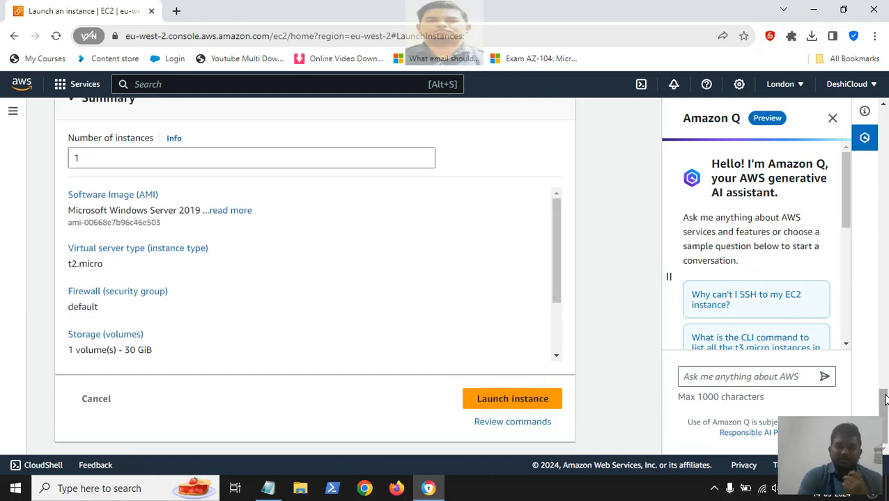
left_click_drag(883, 401, 885, 118)
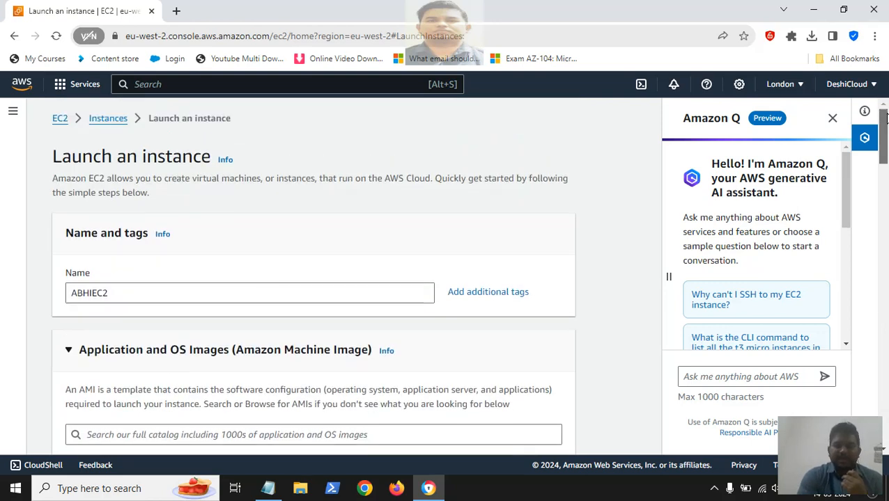
left_click_drag(886, 119, 878, 173)
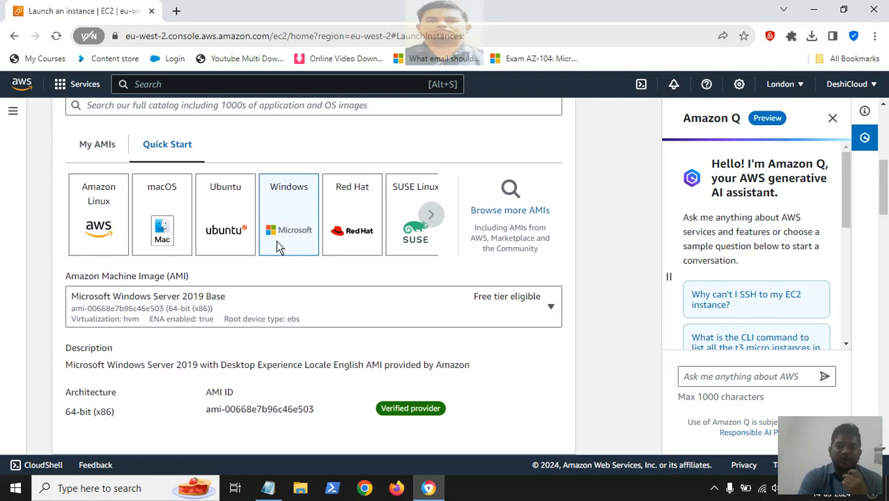
left_click_drag(884, 208, 883, 219)
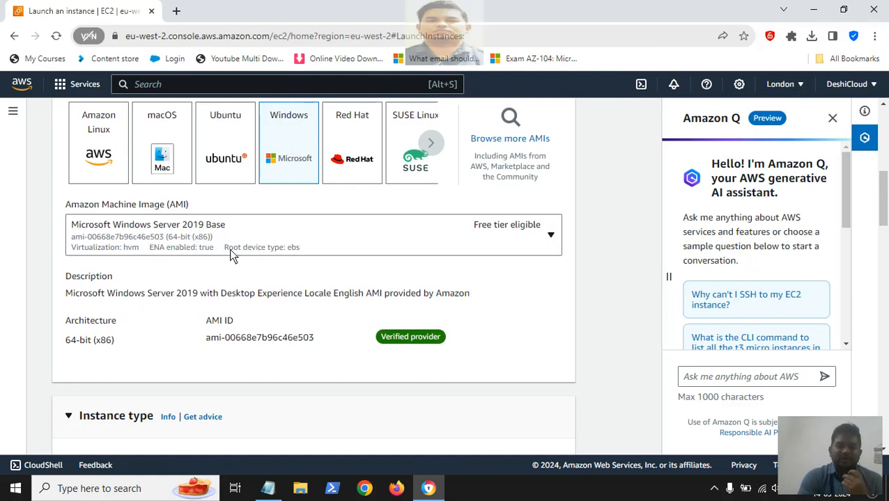
left_click_drag(883, 213, 874, 314)
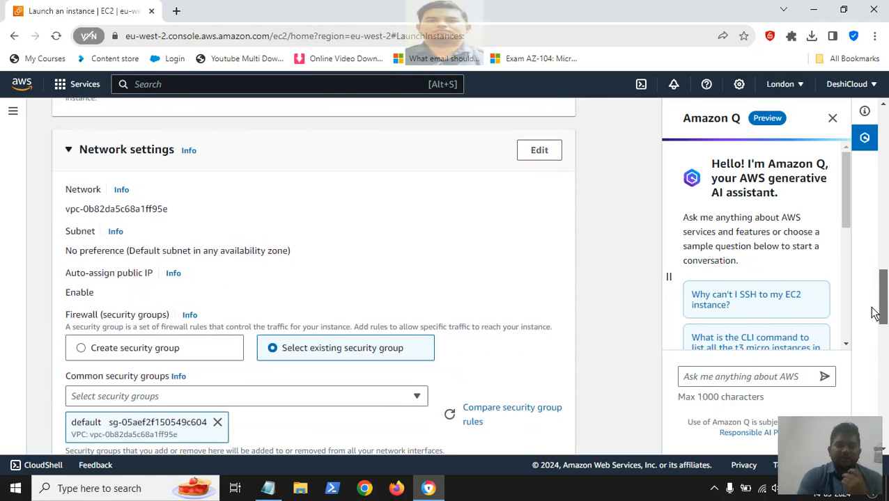
left_click_drag(875, 313, 846, 434)
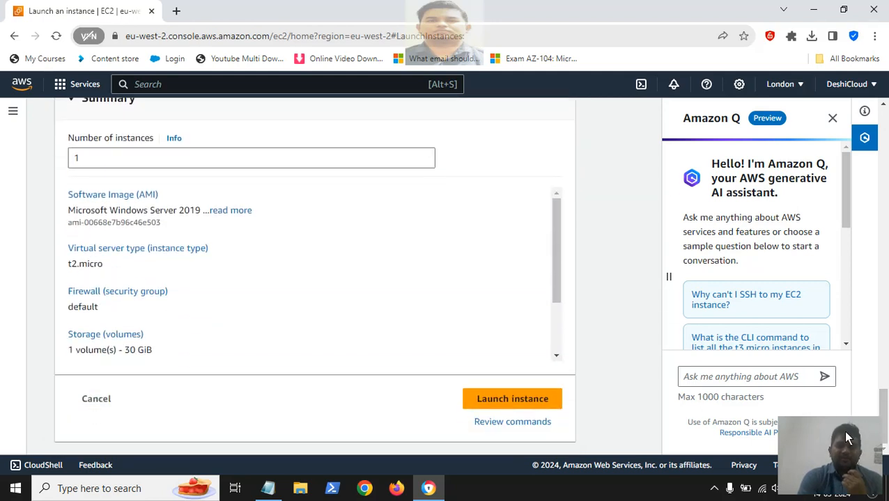
left_click(491, 402)
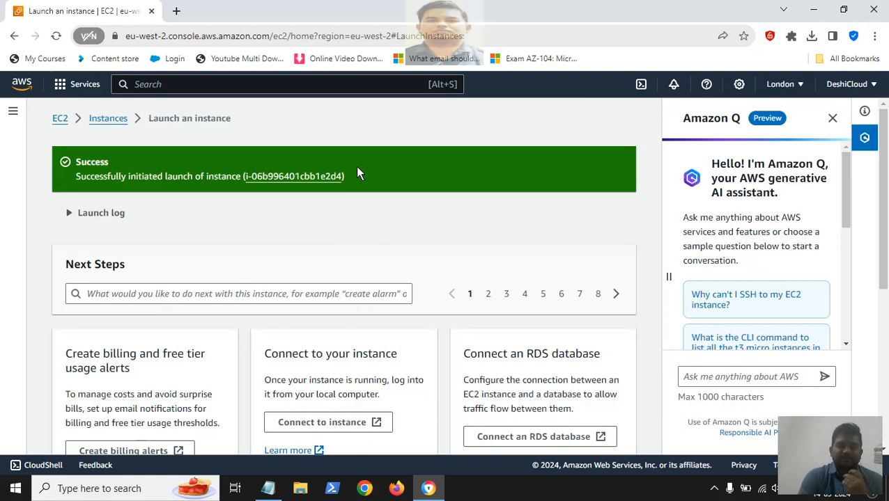
Step: Open the list of EC2 instances, view the available instance state actions, and reload the page
left_click(108, 118)
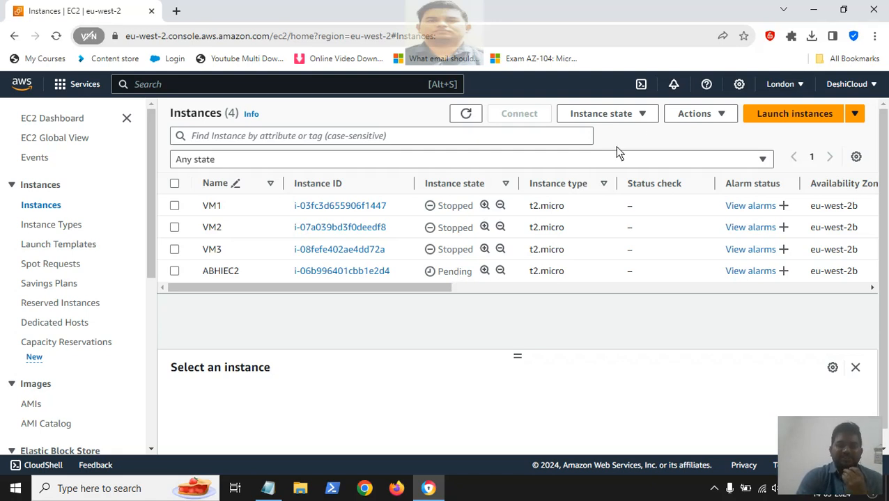
left_click(641, 115)
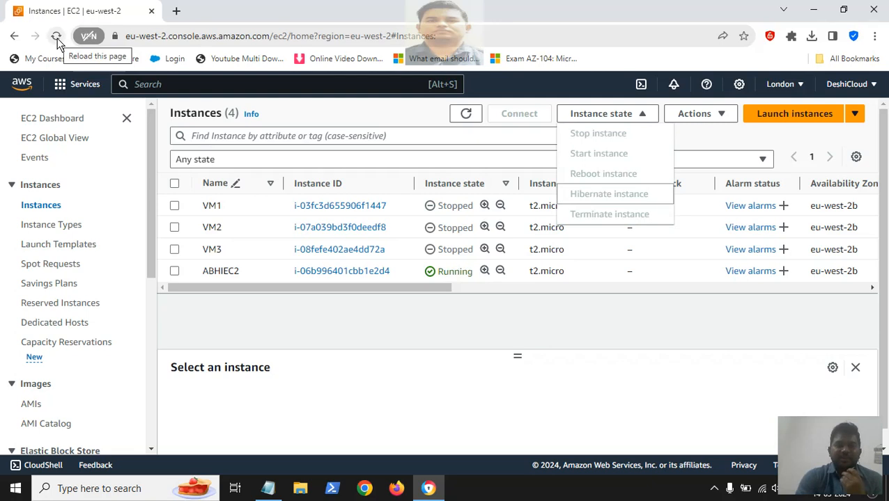
left_click(57, 39)
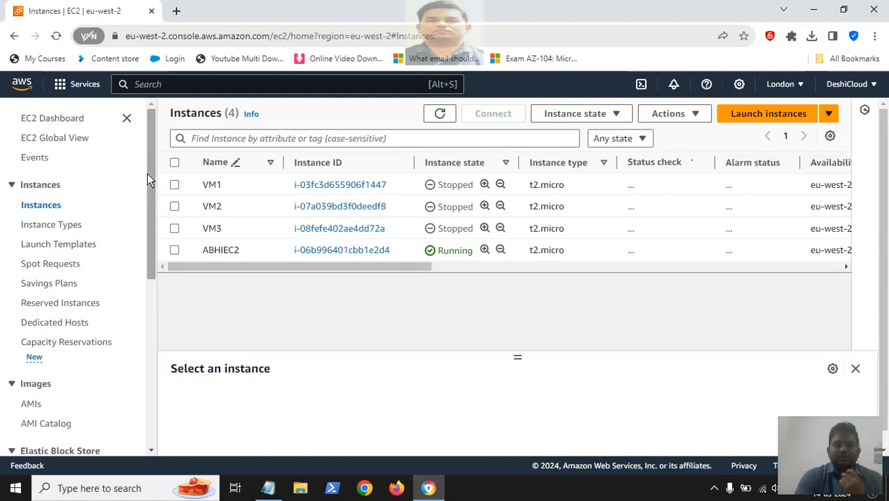
Step: Select the ABHIEC2 instance, enlarge its details pane and show its status checks
left_click(174, 250)
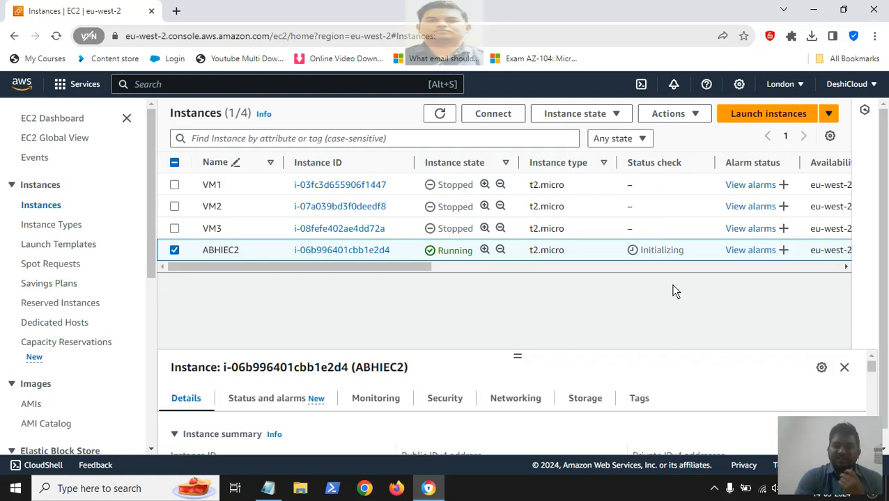
scroll(882, 221, "down", 1)
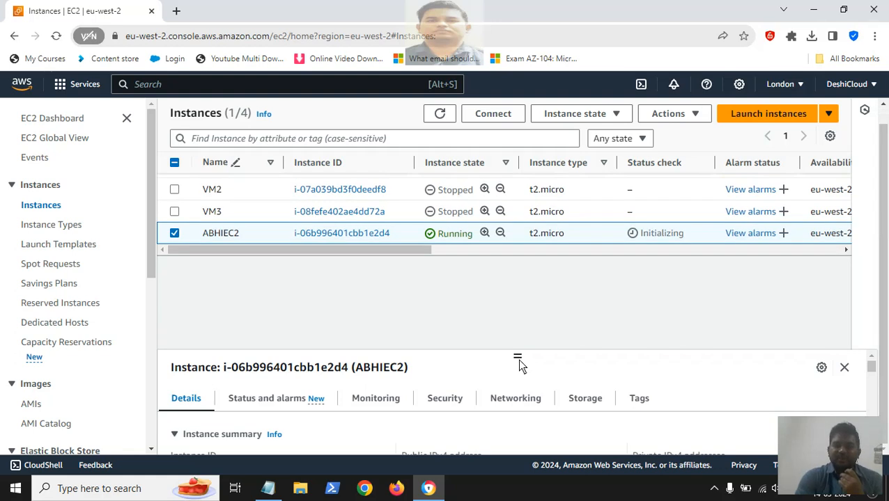
left_click_drag(518, 358, 528, 259)
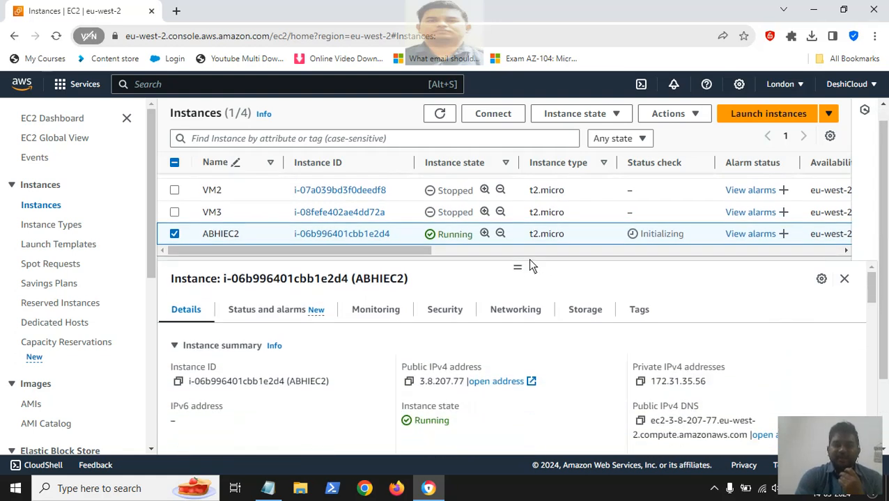
left_click(280, 312)
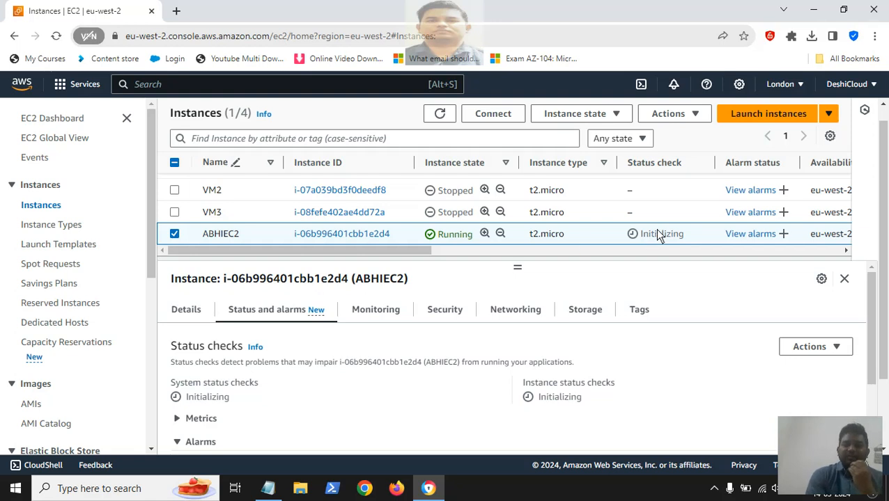
Step: Reload the instances list, reselect ABHIEC2 and refresh its status checks in a resized details pane
left_click(58, 41)
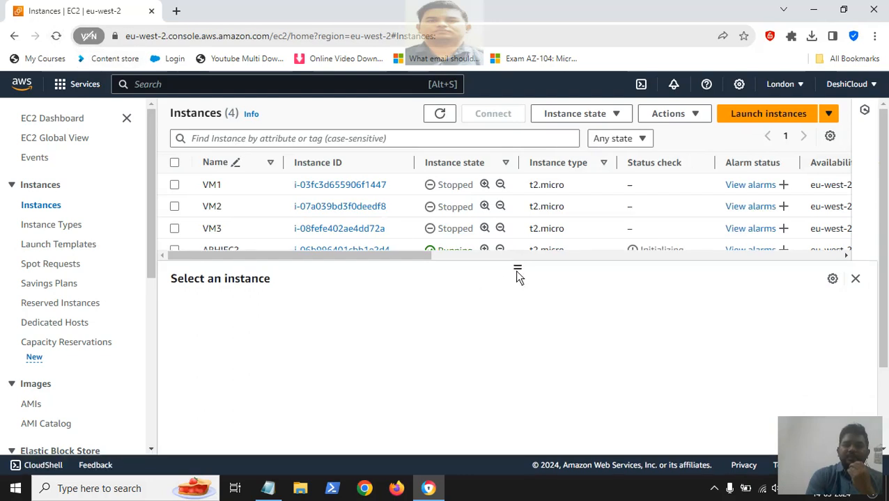
left_click_drag(516, 272, 517, 309)
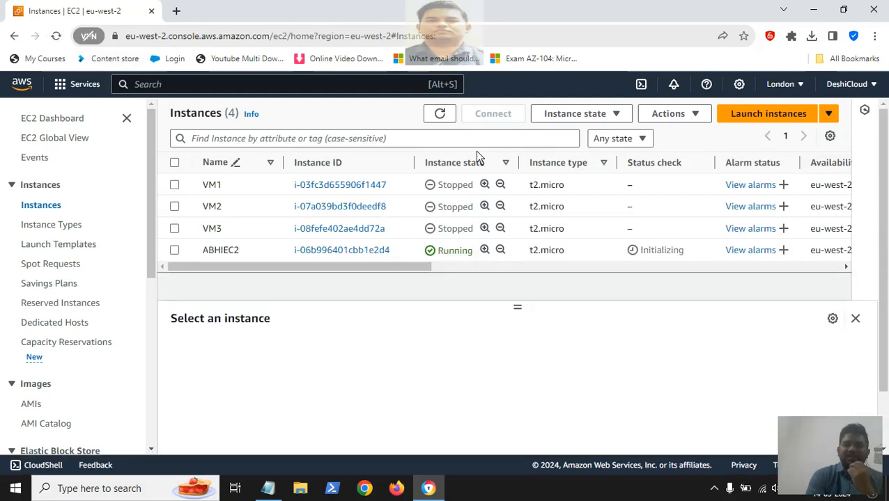
left_click(439, 115)
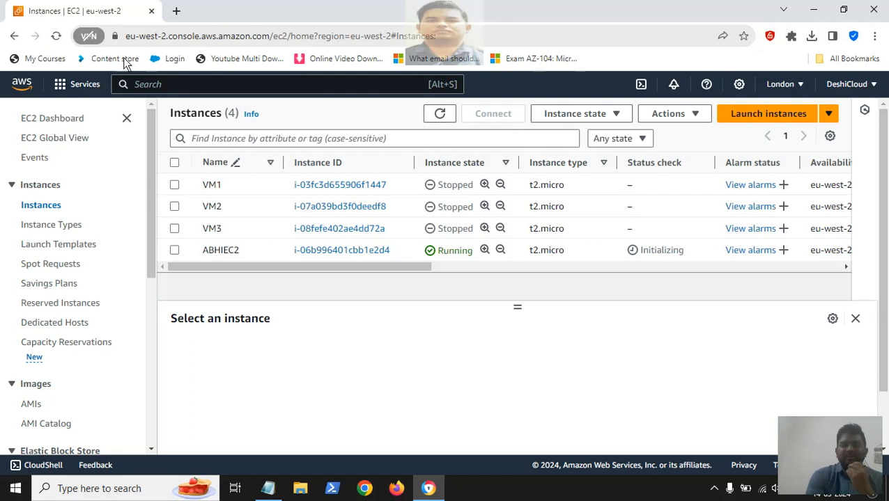
left_click(174, 251)
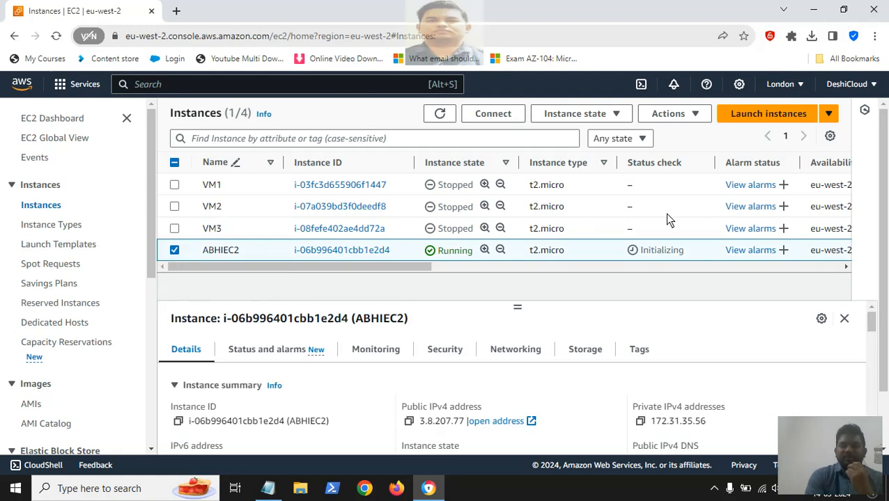
left_click(293, 356)
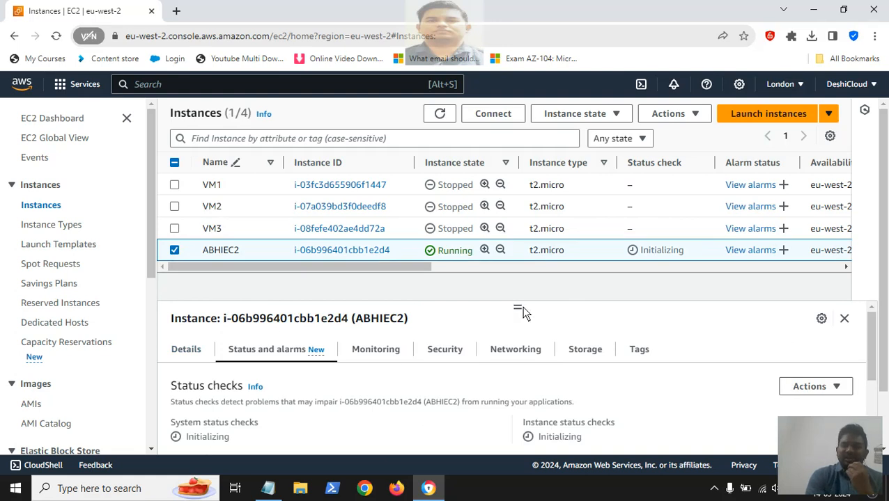
left_click_drag(518, 312, 519, 287)
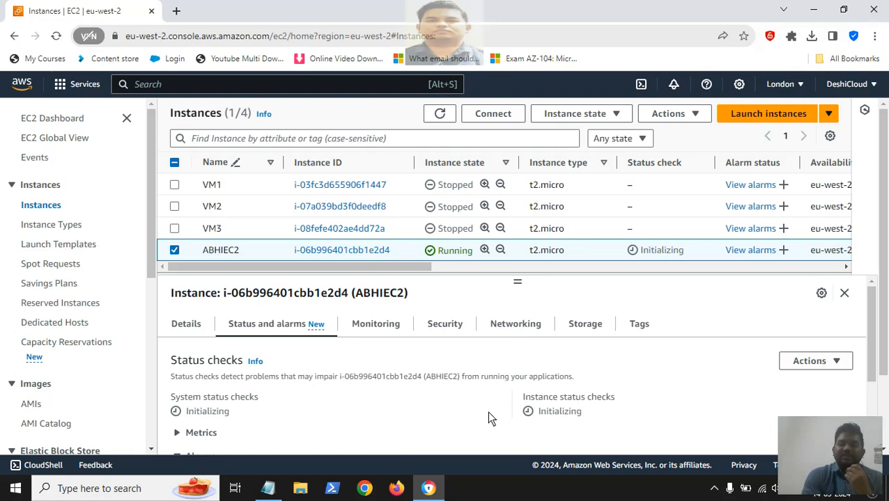
left_click(440, 115)
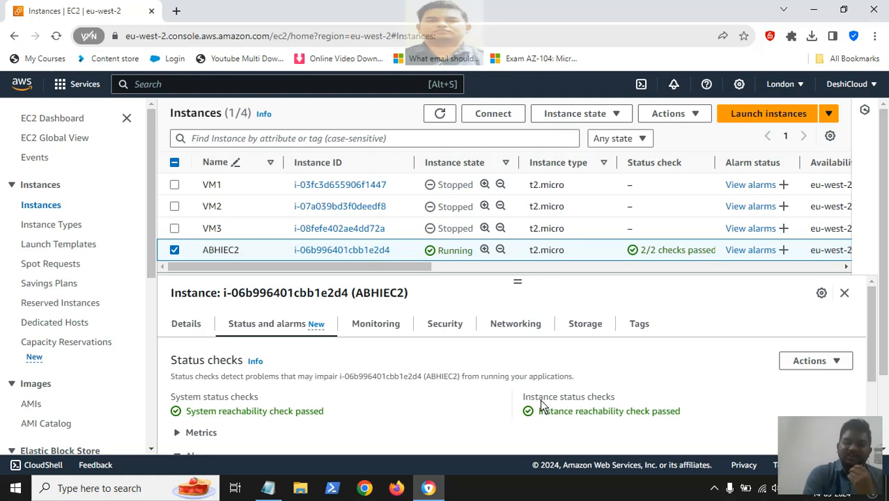
Step: Examine ABHIEC2's instance summary, including its IP addresses and VPC, its status checks and its monitoring metrics
left_click(193, 329)
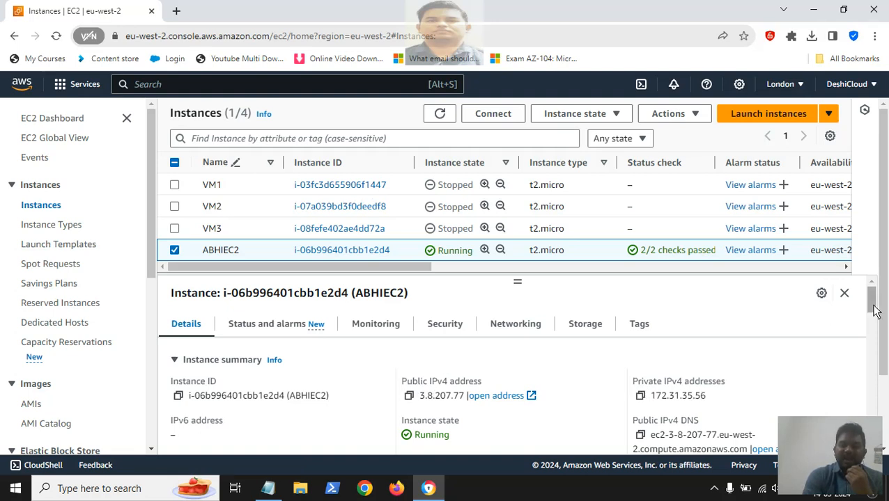
scroll(872, 315, "down", 1)
scroll(872, 315, "down", 1)
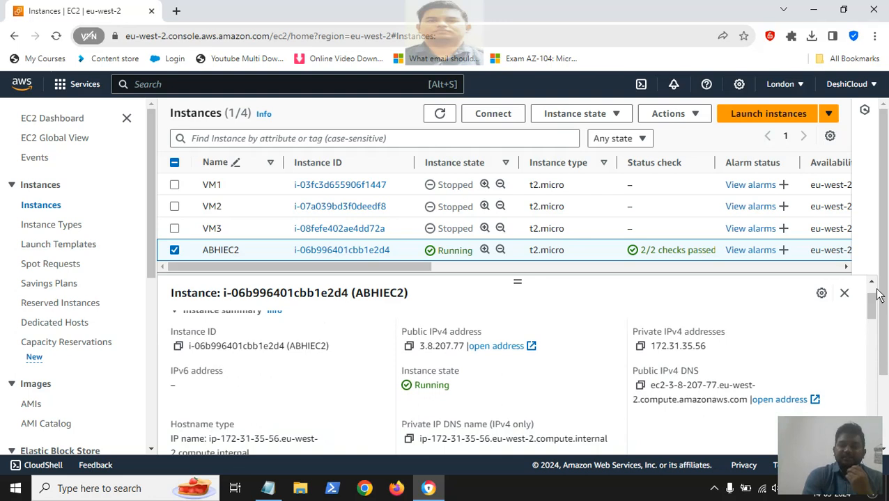
scroll(871, 313, "down", 1)
scroll(871, 314, "down", 2)
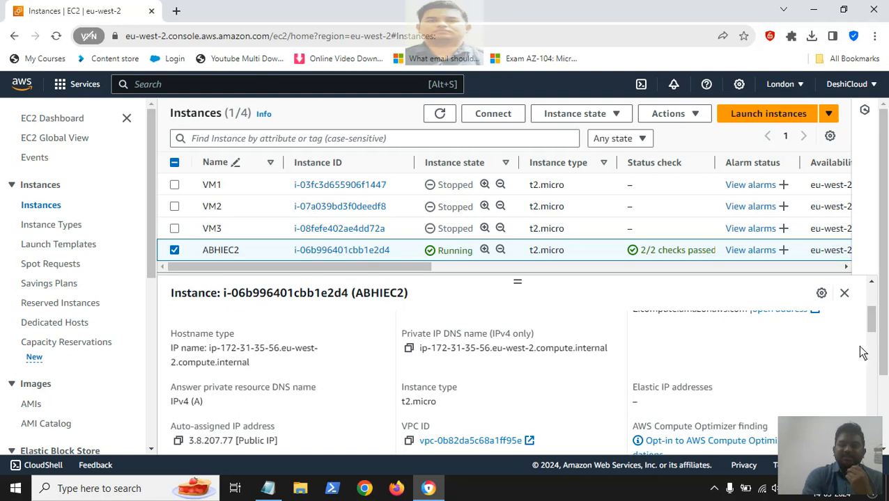
left_click_drag(874, 328, 873, 300)
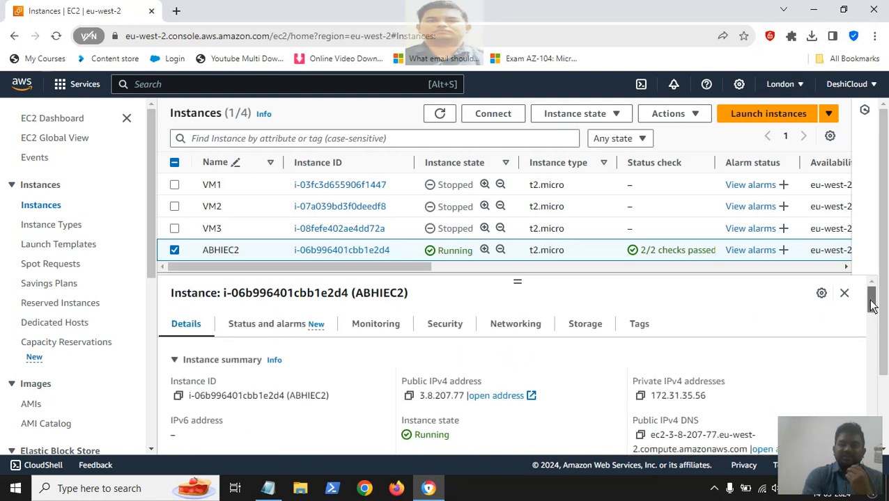
left_click(307, 325)
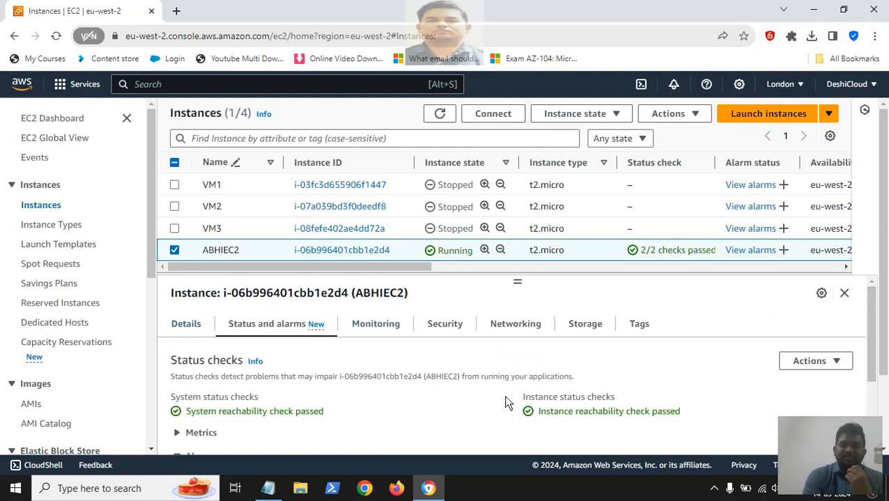
left_click(391, 324)
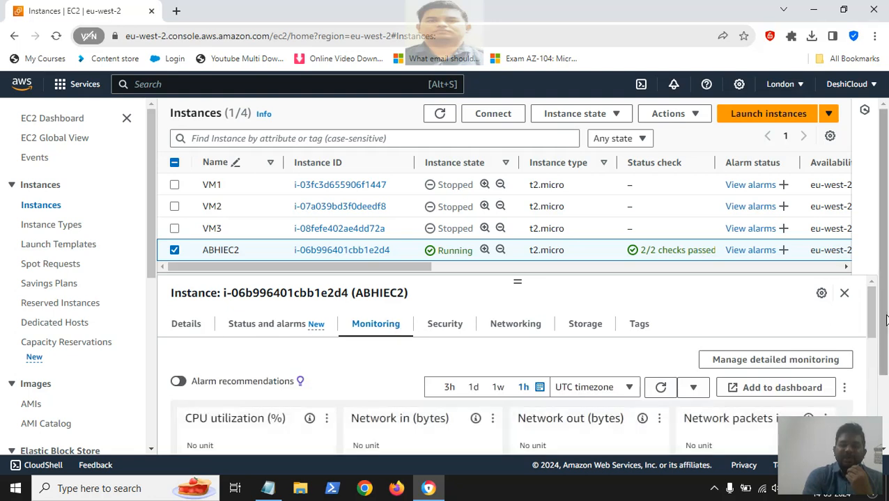
Step: Check ABHIEC2's security details and open its default security group to review the inbound rules
mouse_move(886, 316)
left_mouse_down()
mouse_move(884, 341)
mouse_move(883, 315)
left_mouse_up()
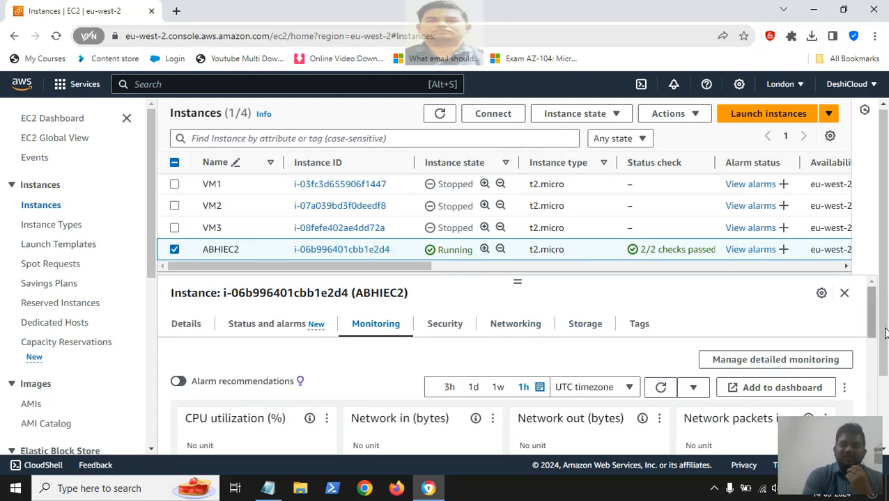
mouse_move(873, 325)
left_mouse_down()
mouse_move(859, 407)
mouse_move(855, 323)
left_mouse_up()
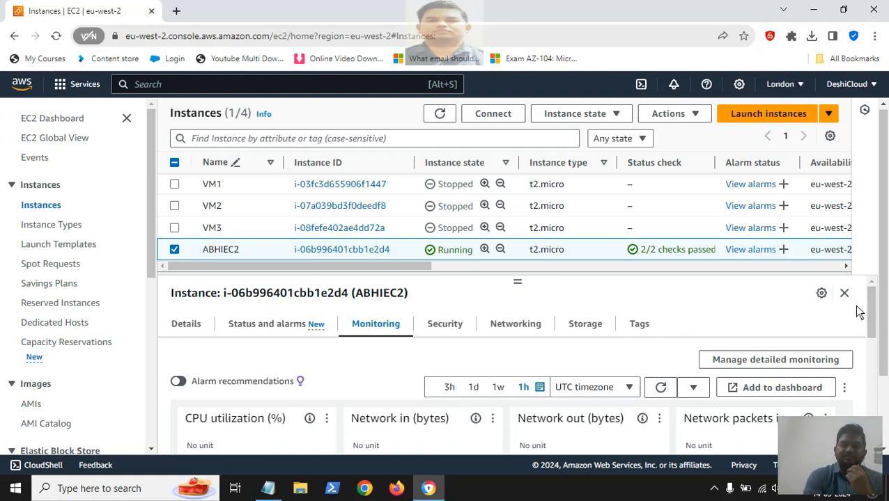
left_click(454, 332)
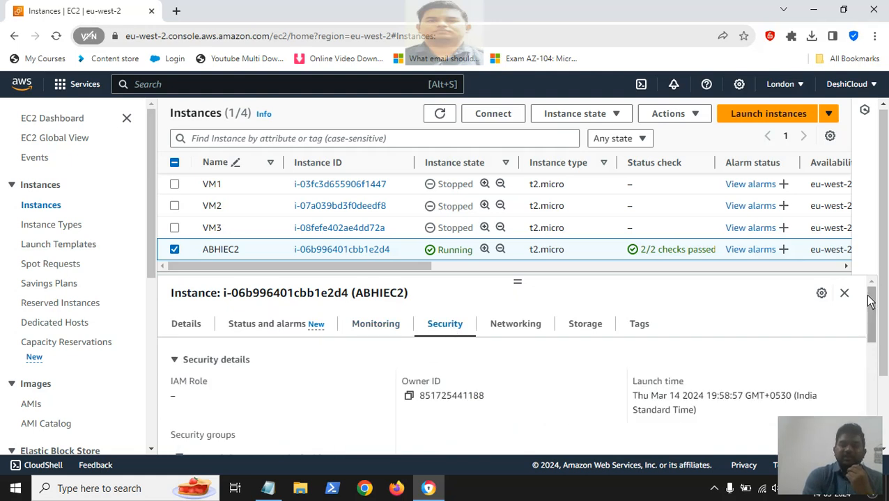
left_click_drag(869, 301, 868, 313)
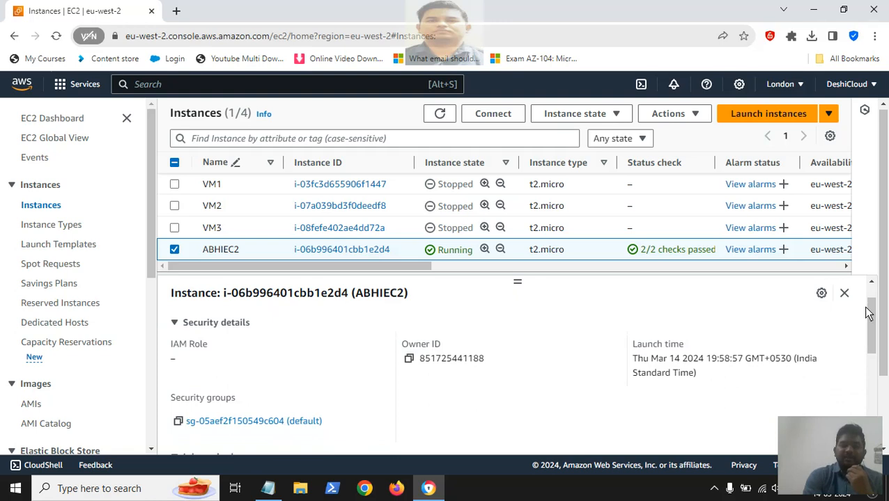
left_click(215, 423)
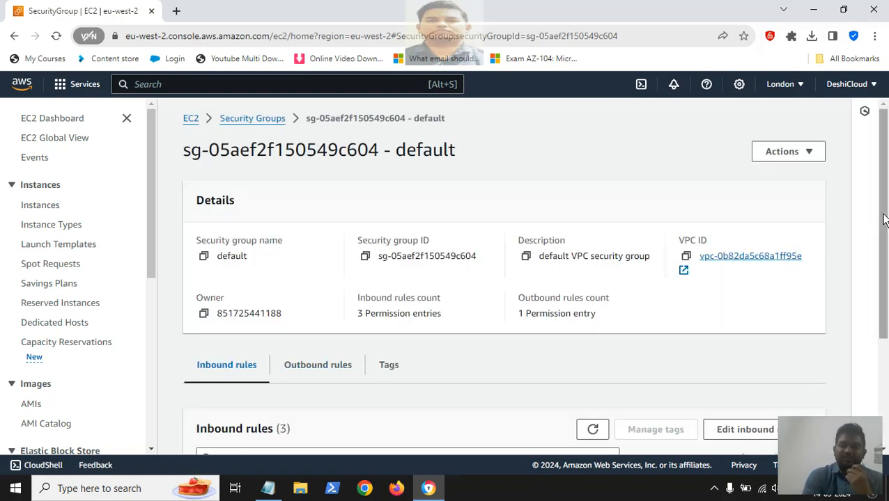
left_click_drag(883, 219, 869, 337)
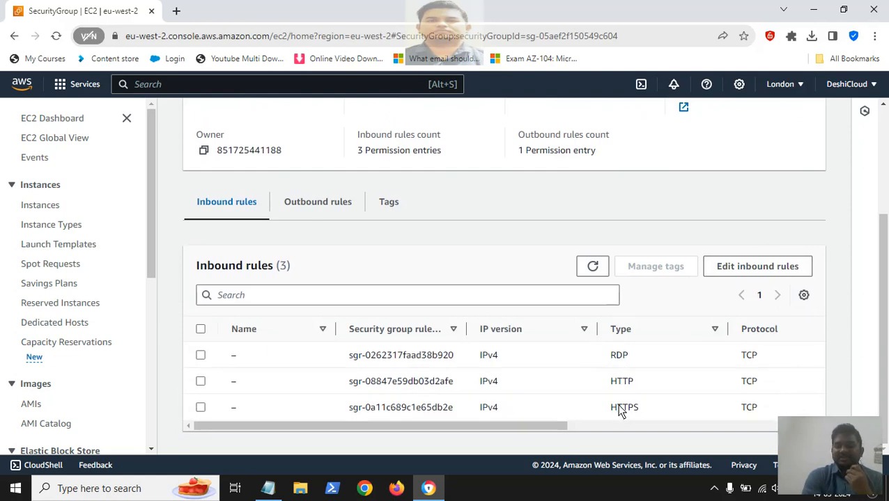
Step: View the editable inbound rules of the default security group and return to the group's page without changes
left_click(757, 267)
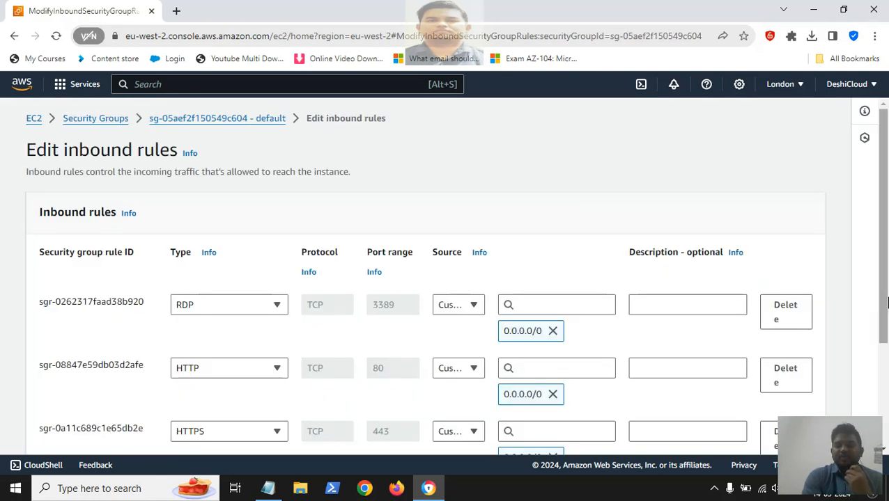
left_click_drag(881, 308, 885, 289)
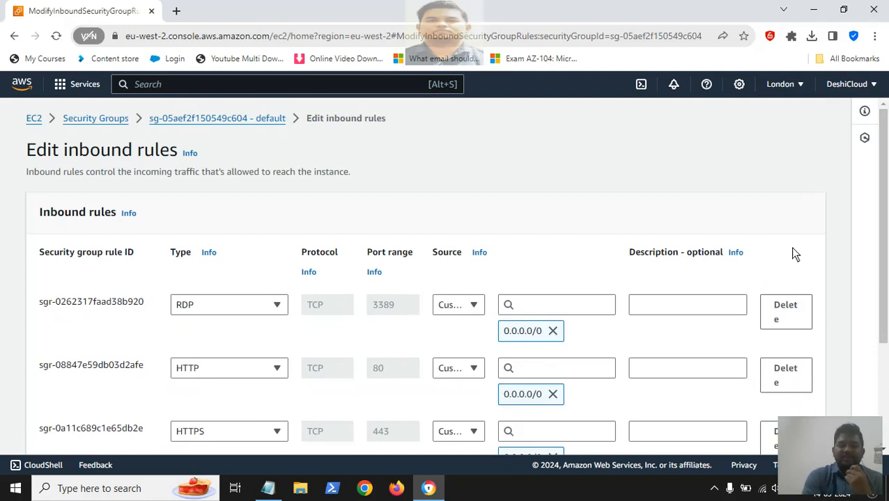
left_click(209, 120)
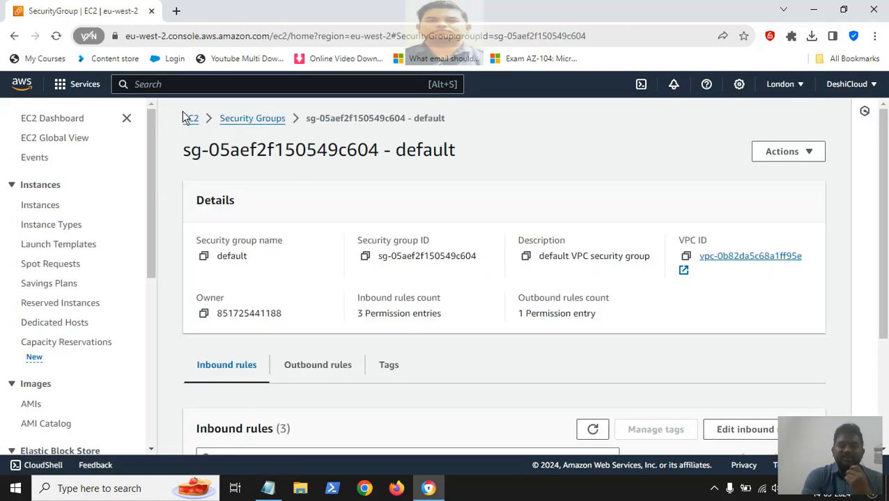
Step: Open the running instances from the EC2 dashboard, view the available search attributes and clear the running-state filter
left_click(190, 119)
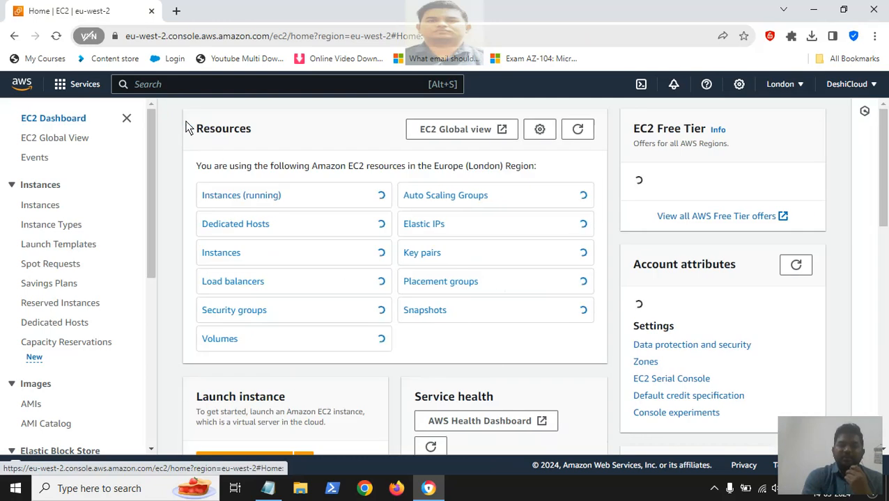
left_click(224, 197)
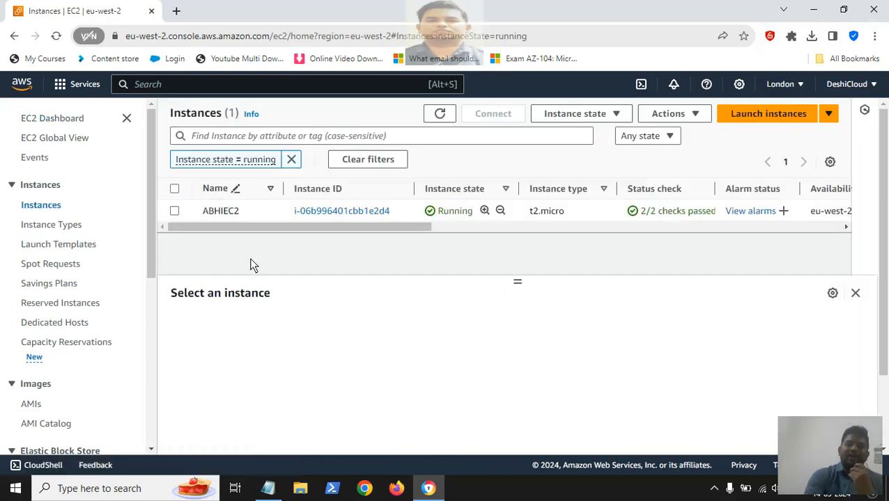
left_click(277, 137)
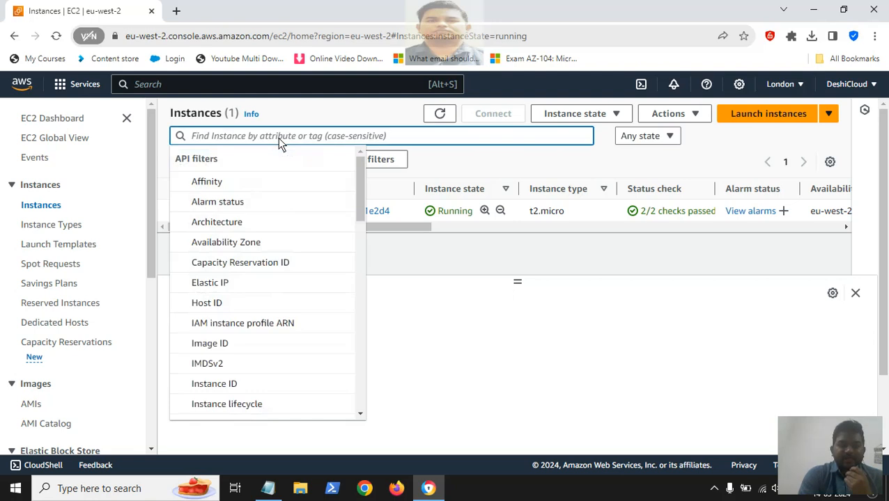
left_click(446, 172)
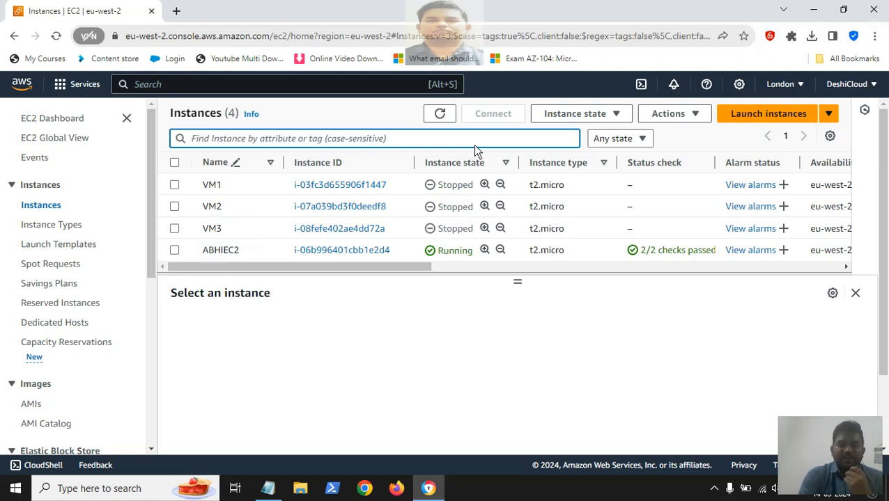
Step: Filter the instances list by the Stopped state and switch it back to All states
left_click(620, 143)
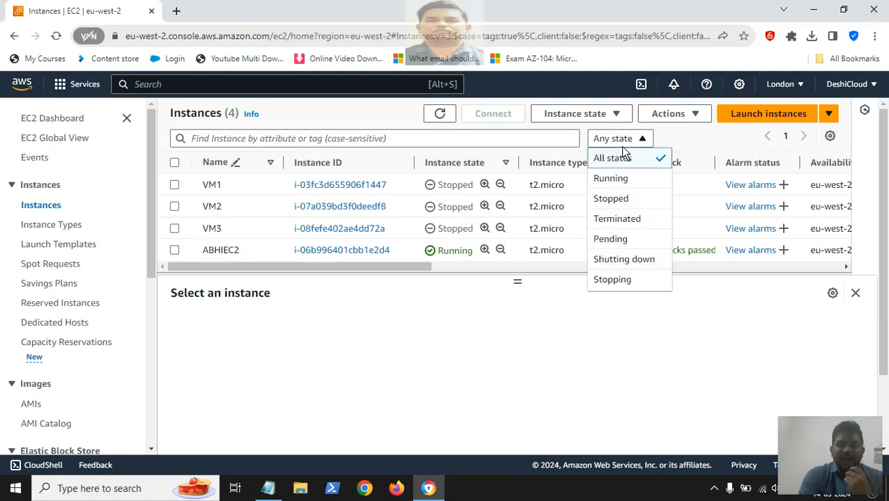
left_click(612, 203)
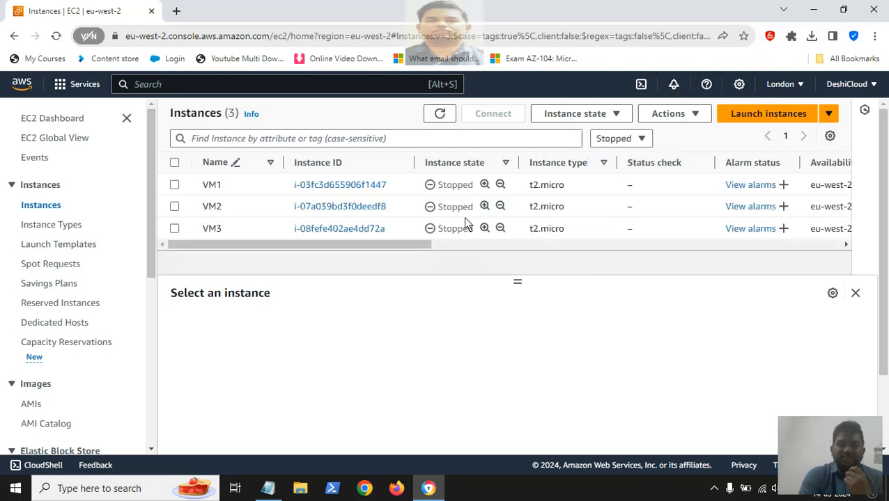
left_click(607, 143)
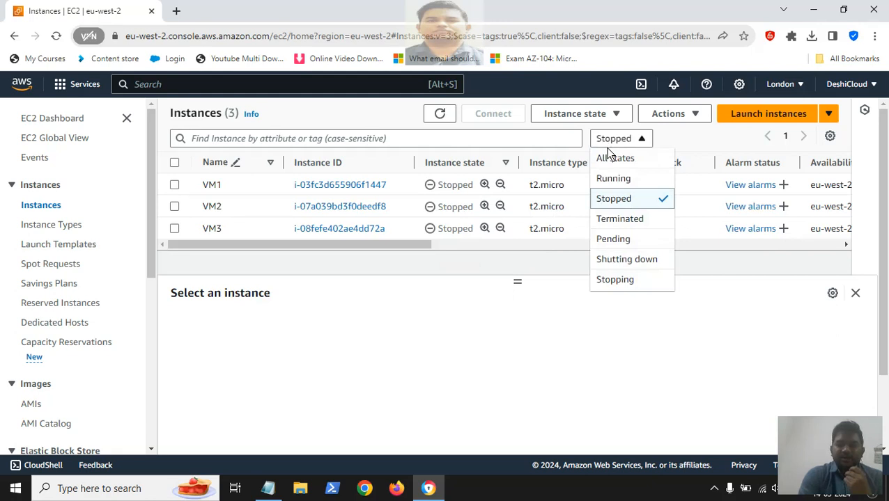
left_click(610, 162)
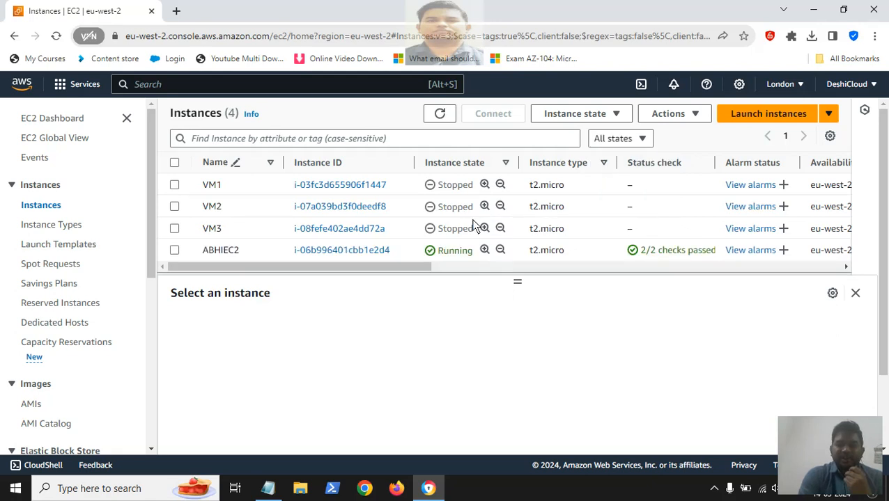
Step: Filter the instances list to the Running state and select ABHIEC2
left_click(636, 139)
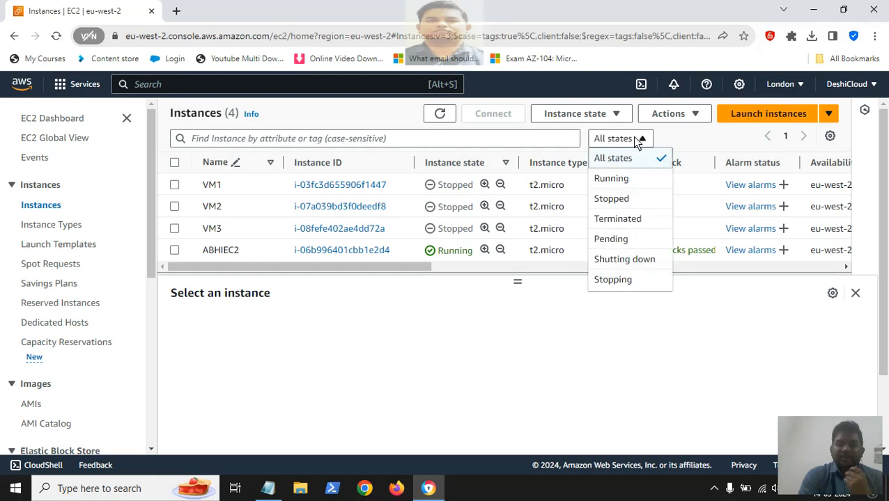
left_click(616, 179)
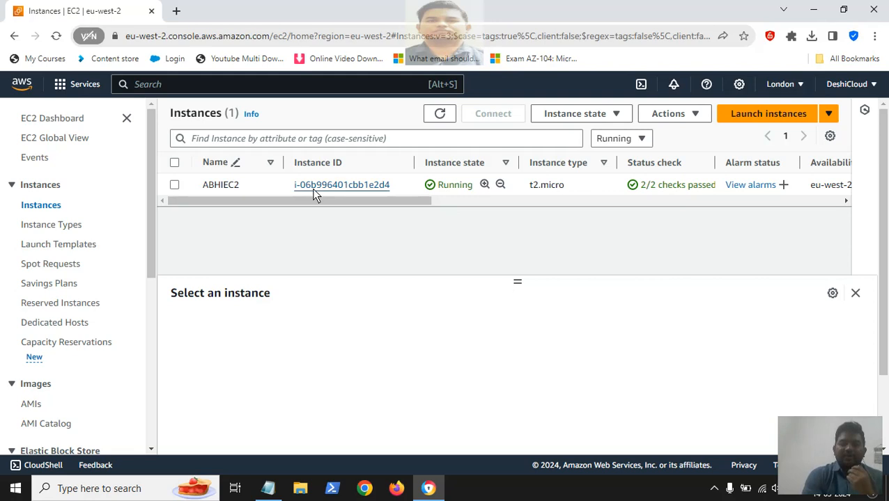
left_click(175, 186)
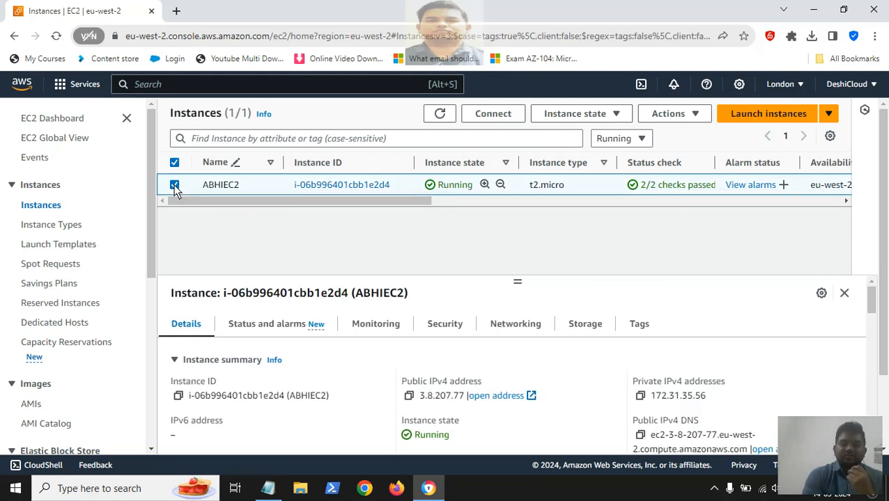
Step: Open the RDP client connection options for ABHIEC2 and download its remote desktop file
left_click(493, 114)
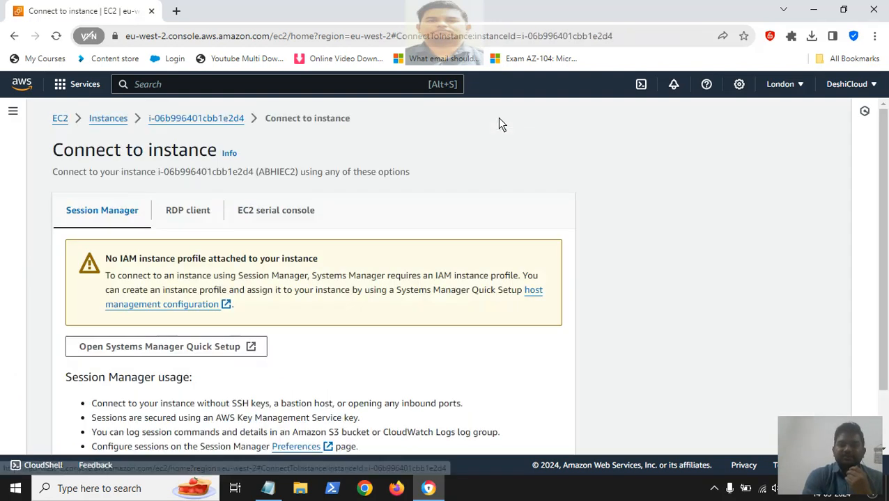
left_click(177, 215)
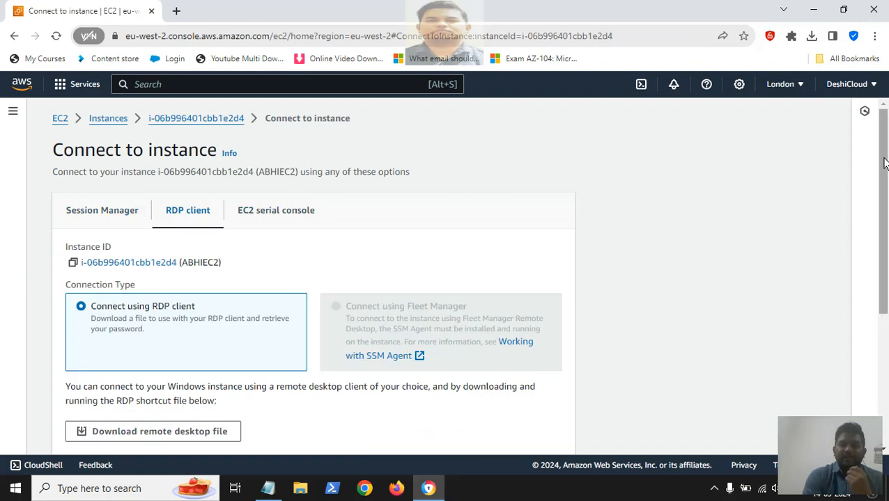
left_click_drag(883, 162, 886, 236)
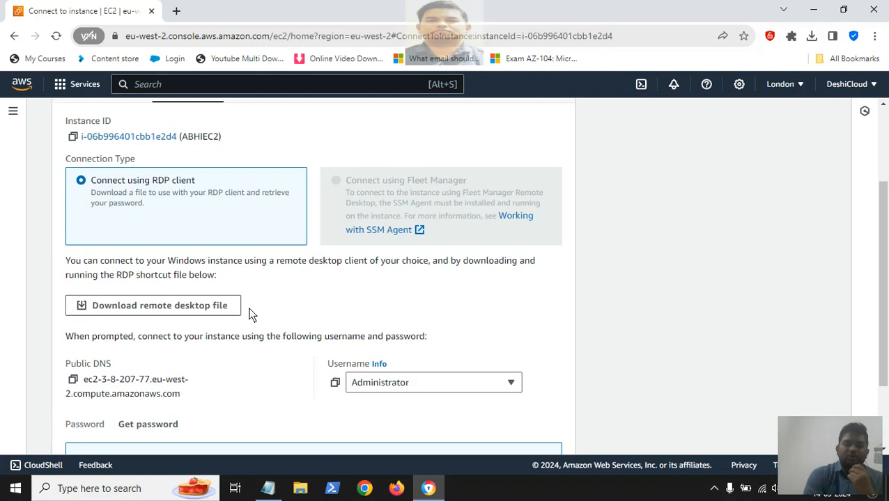
left_click(211, 309)
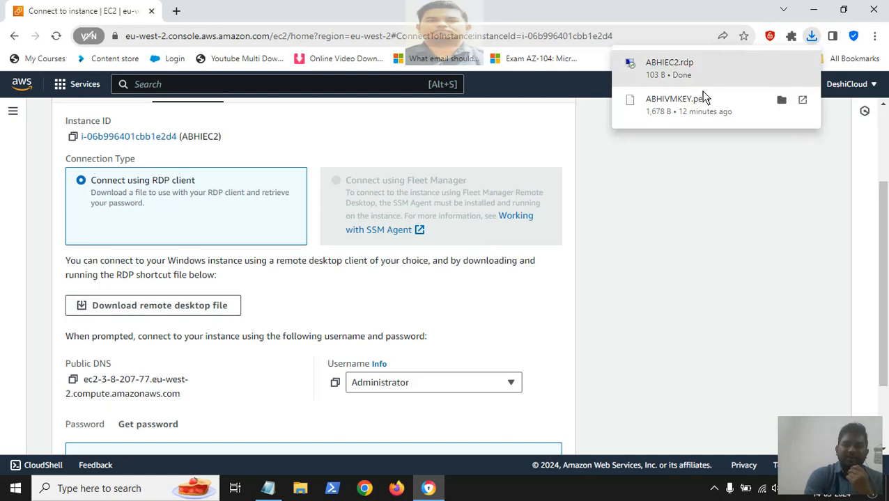
left_click(677, 230)
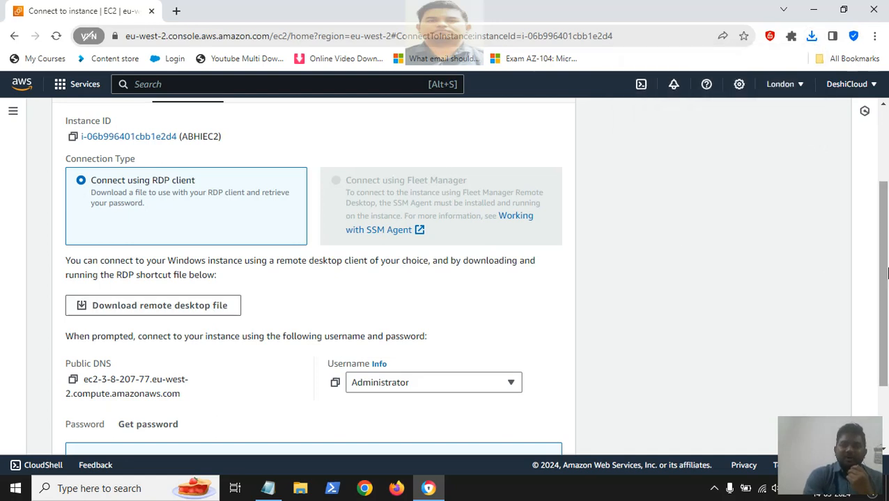
Step: Review the language variants offered for the RDP username and keep Administrator
left_click_drag(883, 273, 882, 307)
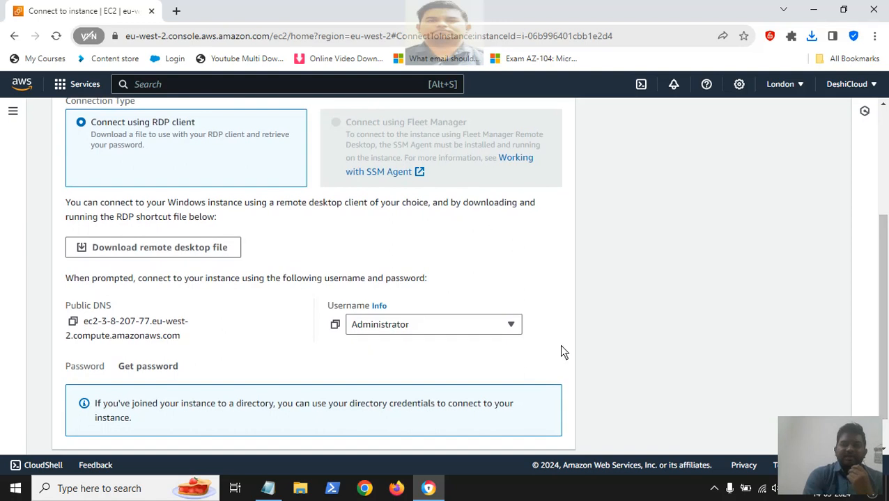
left_click(510, 326)
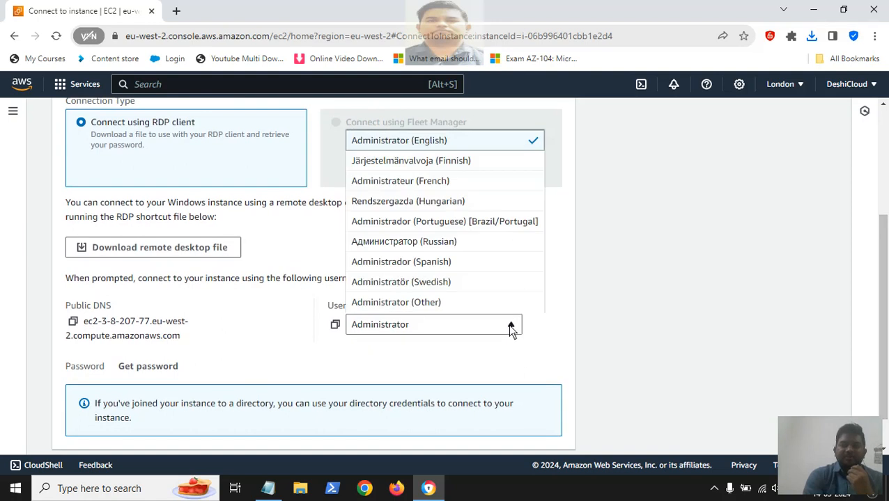
left_click(509, 326)
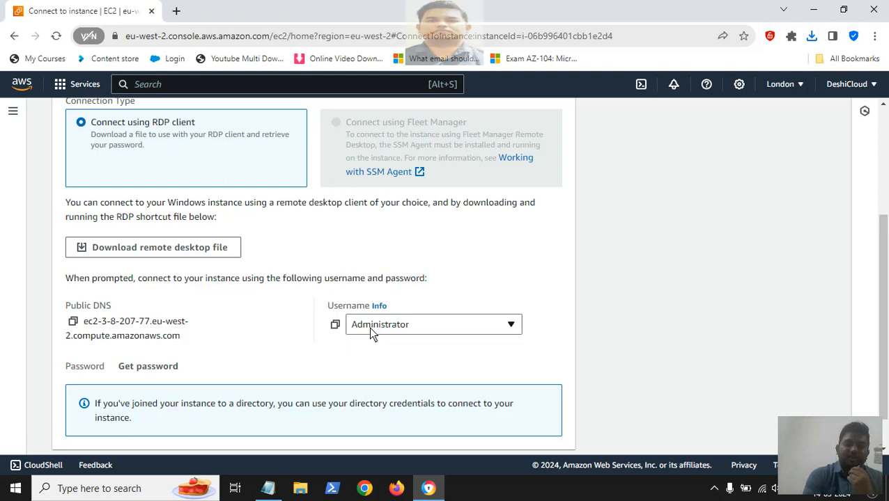
Step: Request the instance's Windows password and upload the private key file ABHIVMKEY.pem from the Downloads folder
left_click(148, 367)
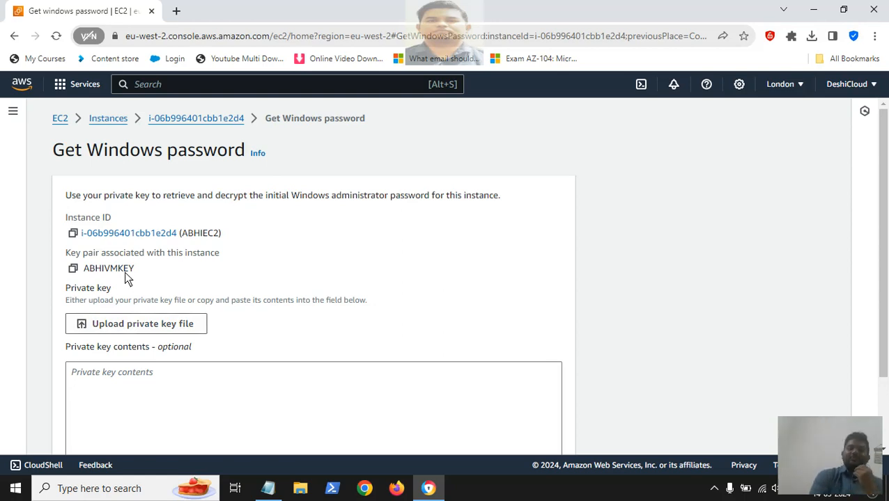
left_click(811, 35)
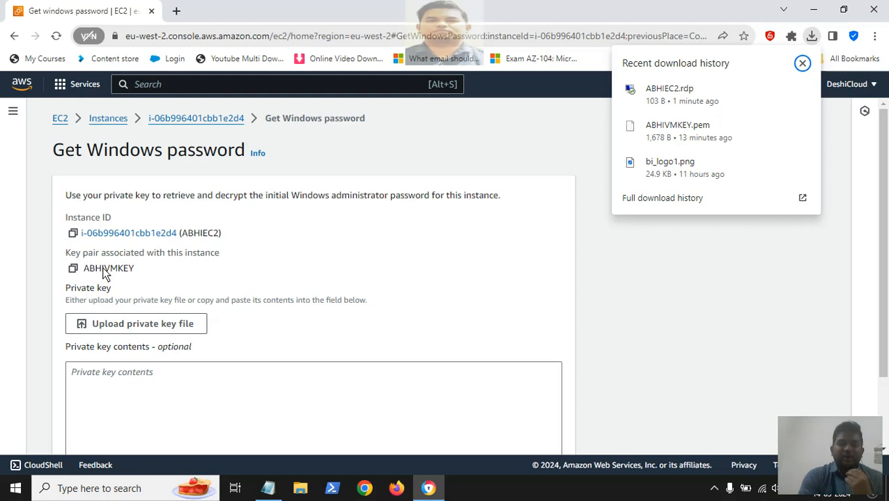
left_click(157, 333)
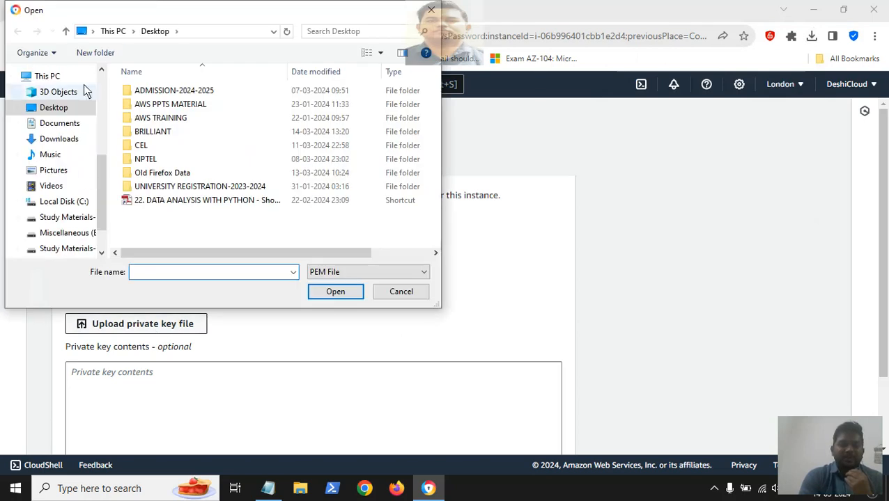
left_click(61, 139)
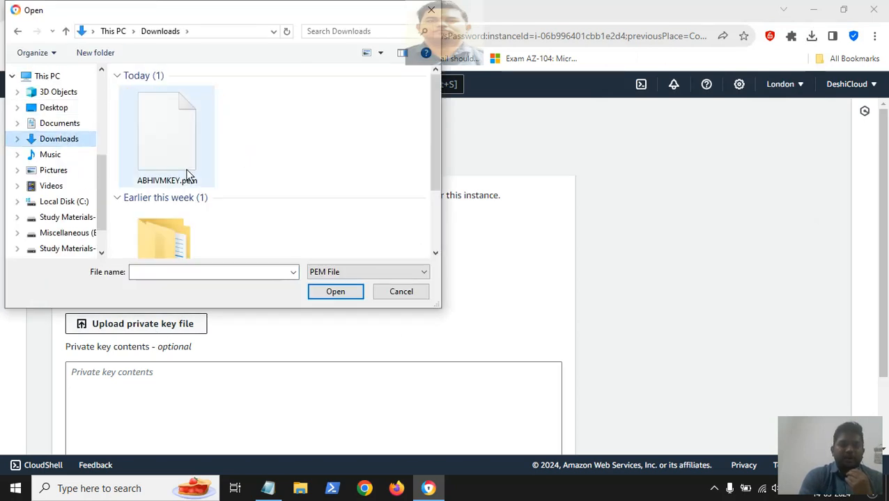
left_click(433, 242)
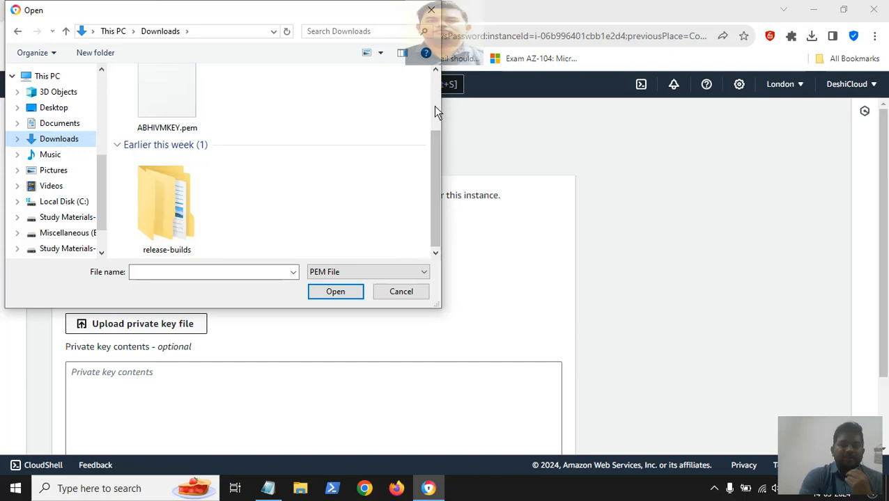
scroll(434, 105, "up", 2)
double_click(167, 175)
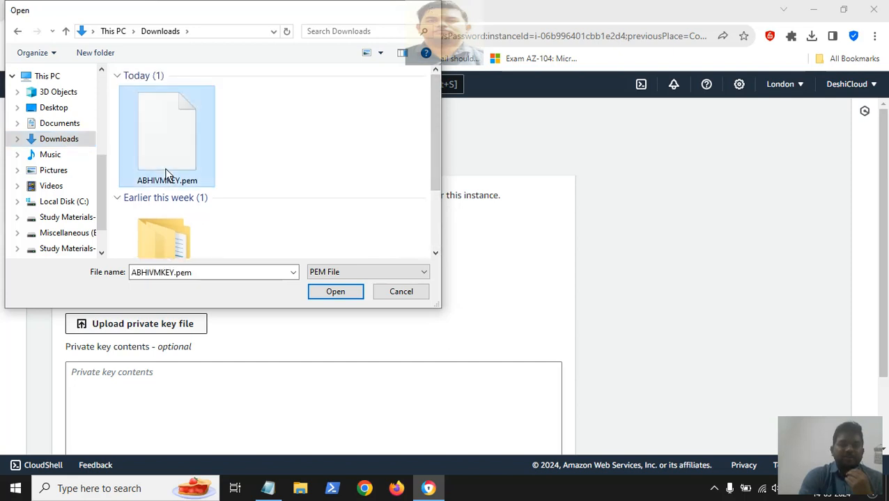
scroll(886, 398, "down", 3)
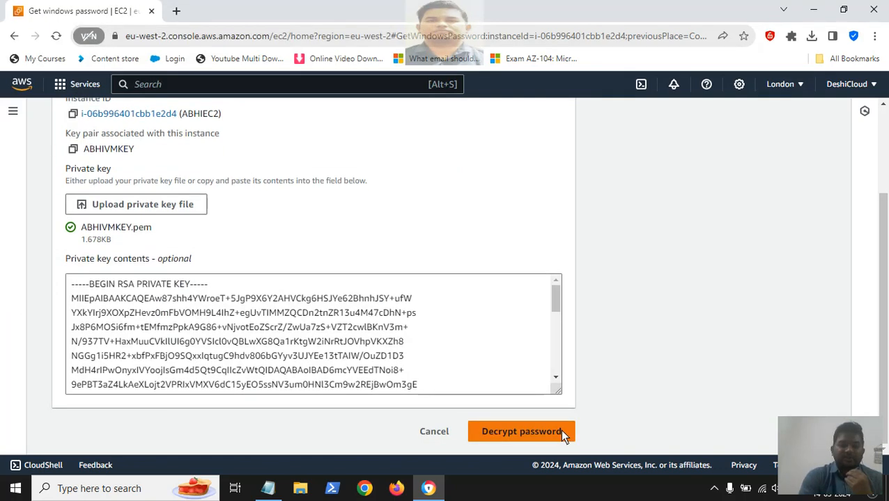
Step: Decrypt the Windows administrator password for ABHIEC2 with the uploaded private key and copy it
left_click(522, 431)
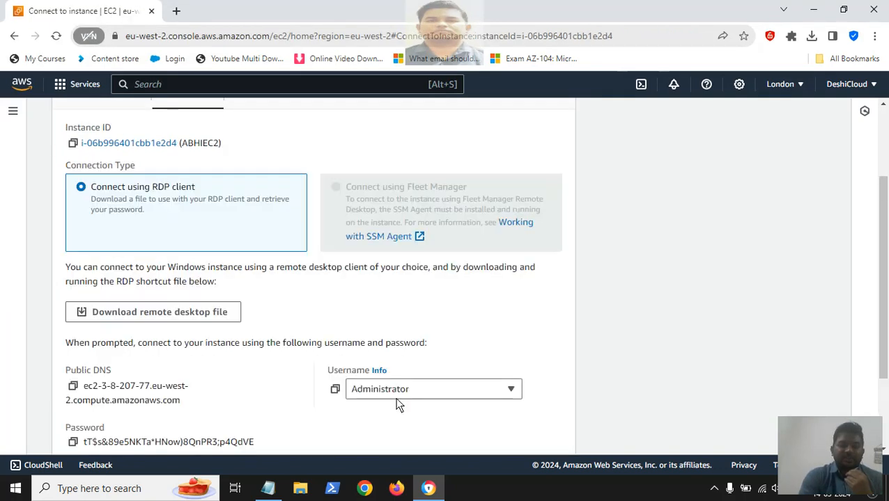
left_click(72, 442)
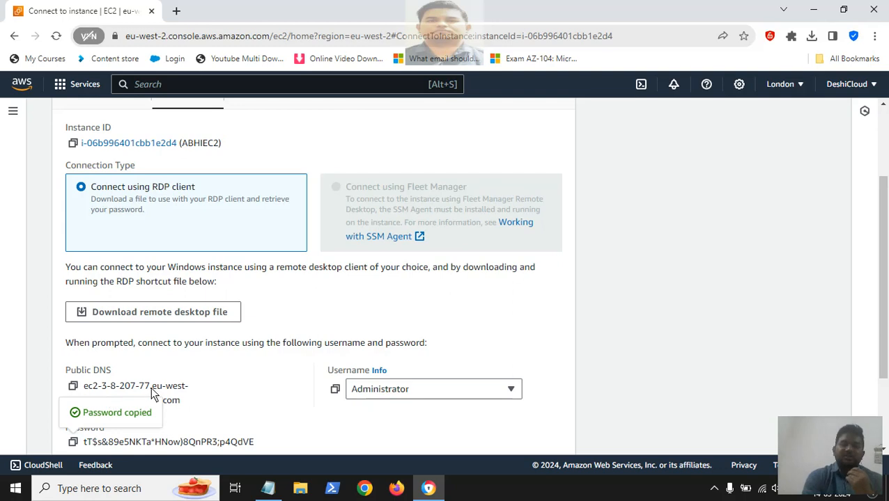
Step: Check the browser's recent downloads for the ABHIEC2.rdp file and review the RDP client connection details
left_click(811, 35)
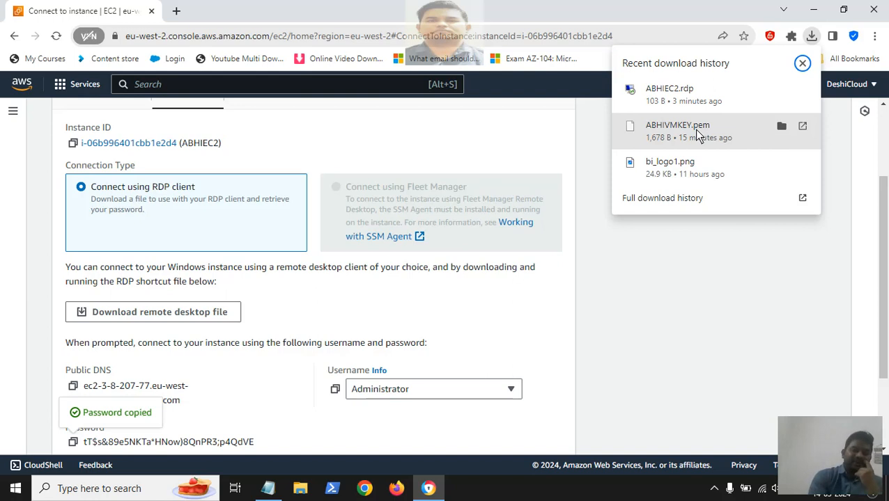
left_click(736, 279)
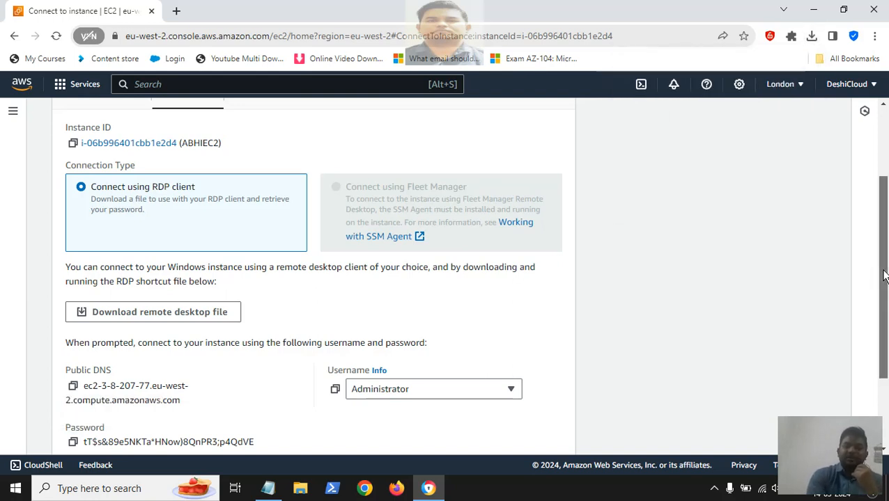
left_click_drag(883, 276, 882, 237)
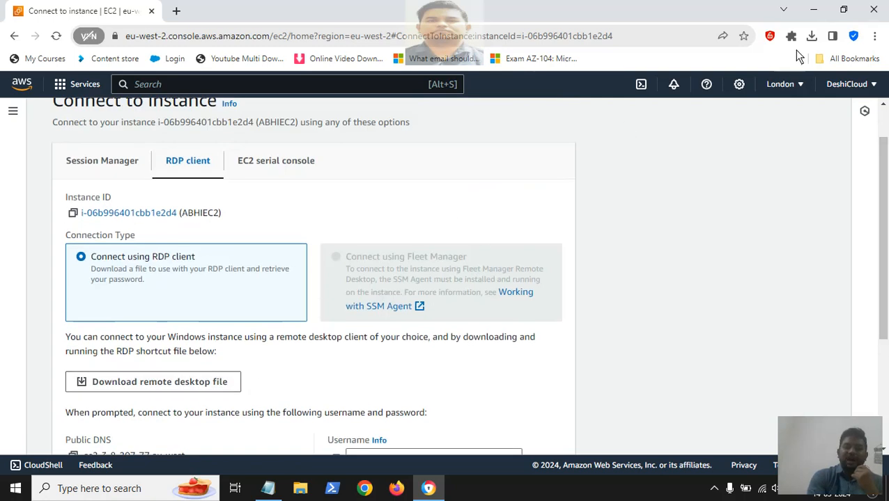
left_click(812, 40)
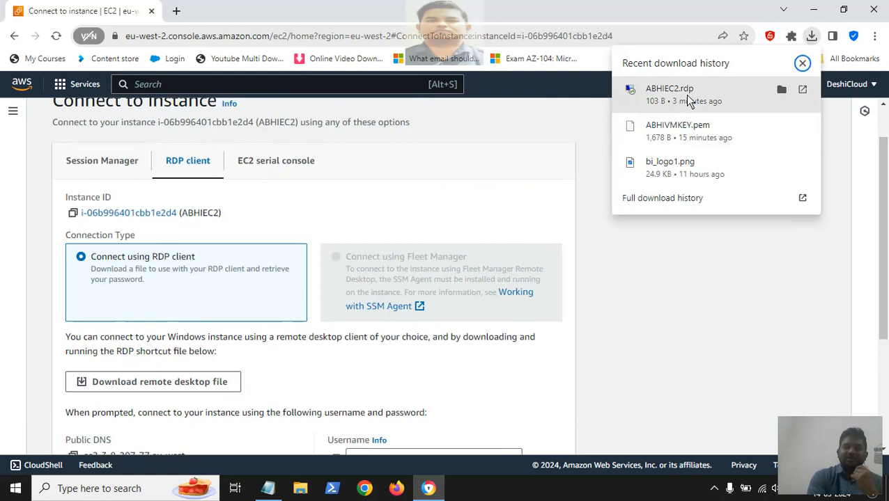
left_click(636, 309)
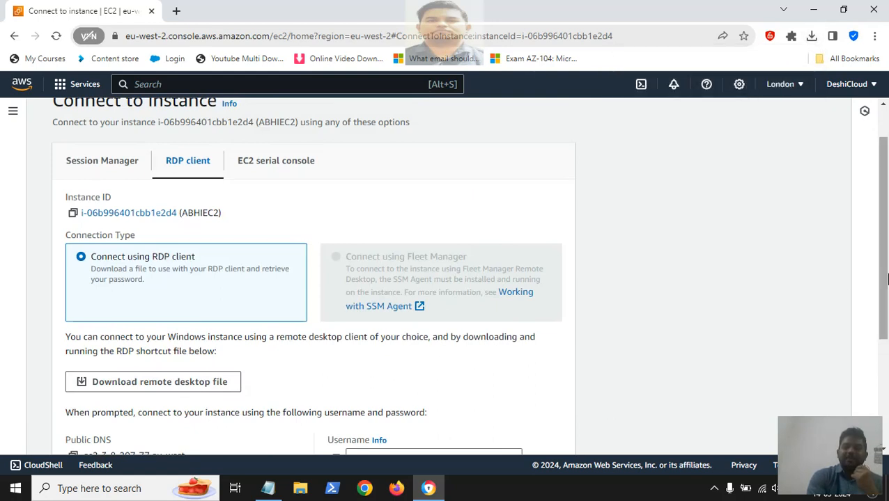
left_click_drag(886, 279, 883, 367)
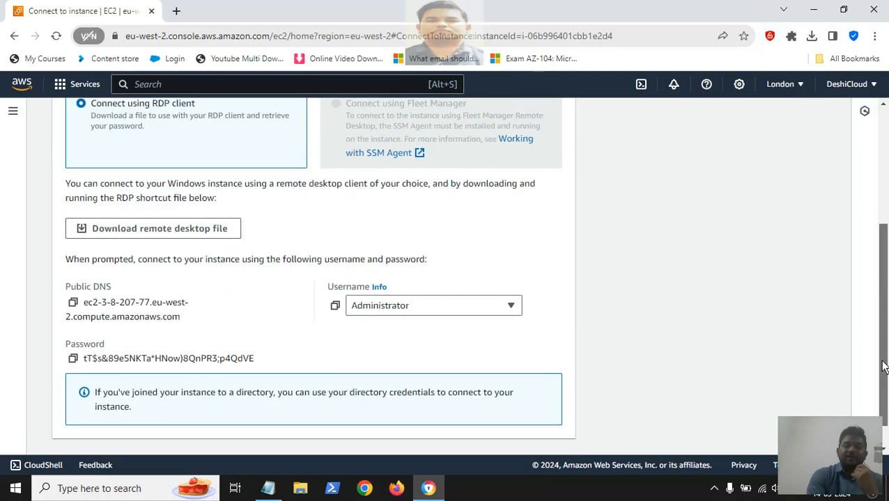
Step: Copy the decrypted password again and start the remote connection from the downloaded ABHIEC2.rdp file, accepting the unknown publisher
left_click(74, 361)
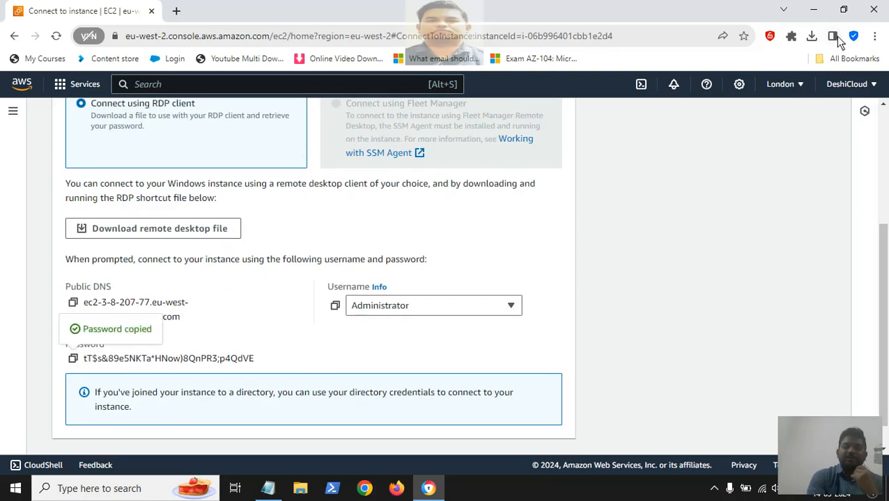
left_click(811, 39)
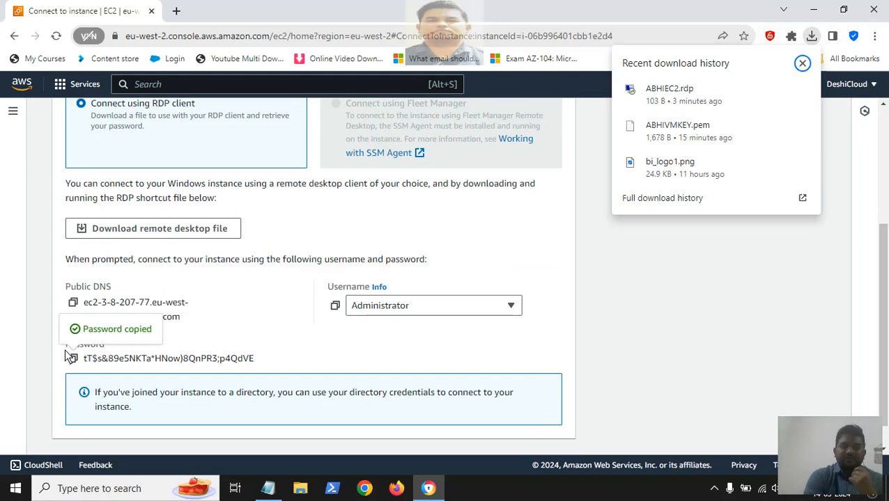
left_click(657, 94)
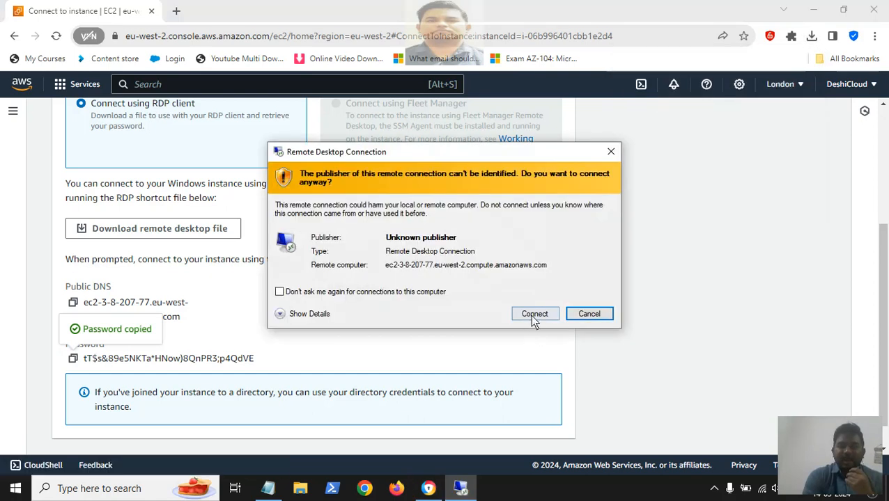
left_click(533, 314)
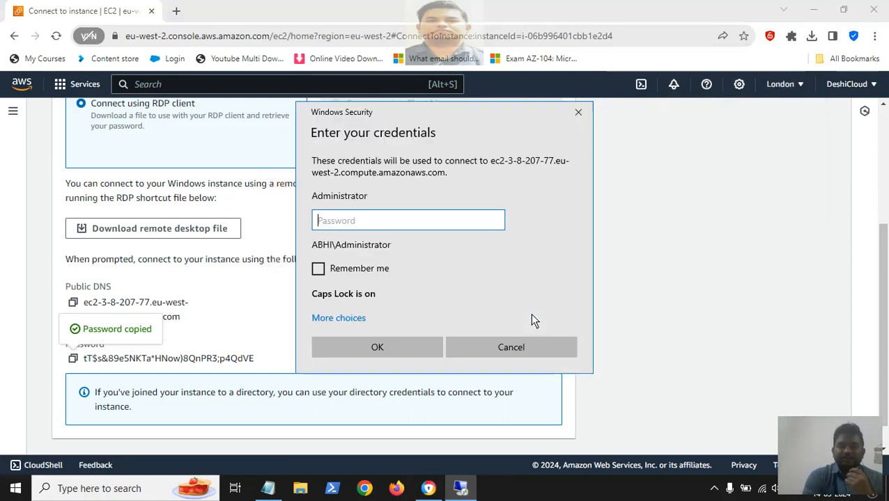
Step: Sign in as Administrator by pasting the decrypted account password, and accept the remote computer's untrusted certificate
key("ctrl+v")
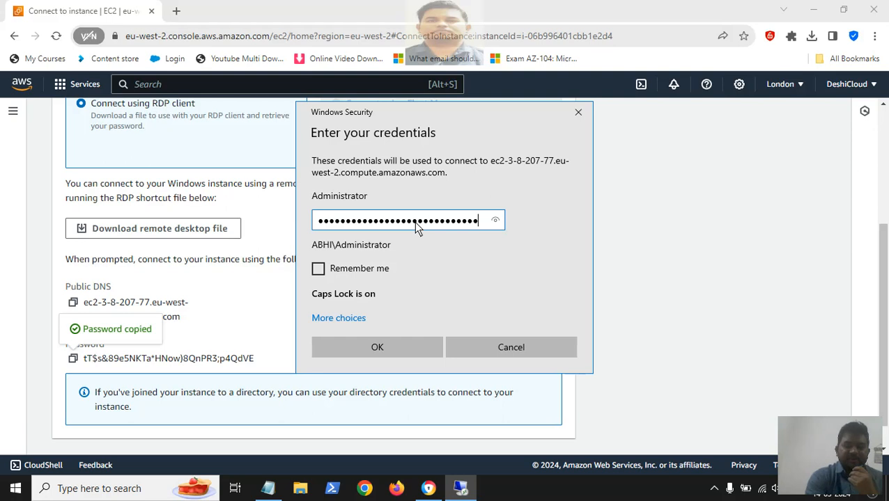
left_click(376, 346)
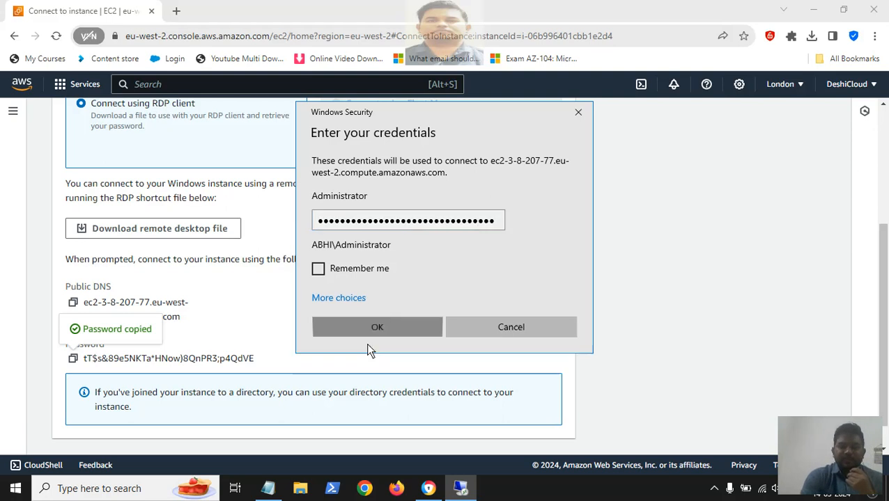
left_click(376, 332)
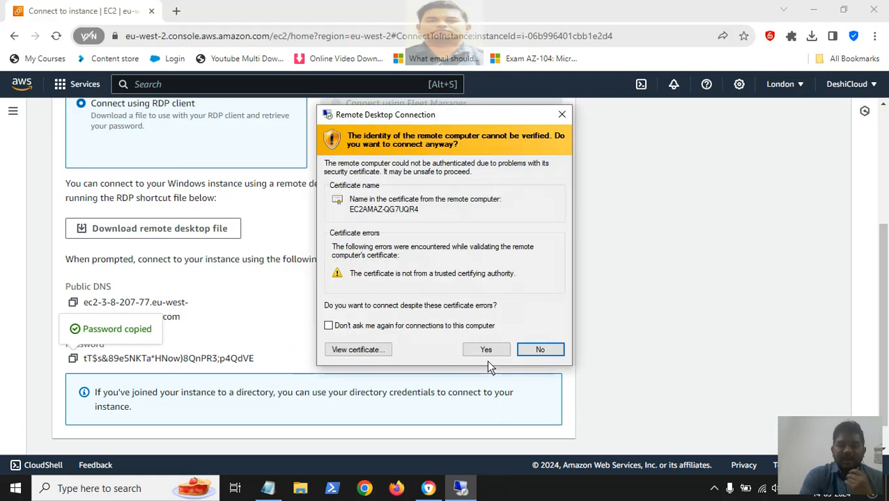
left_click(492, 350)
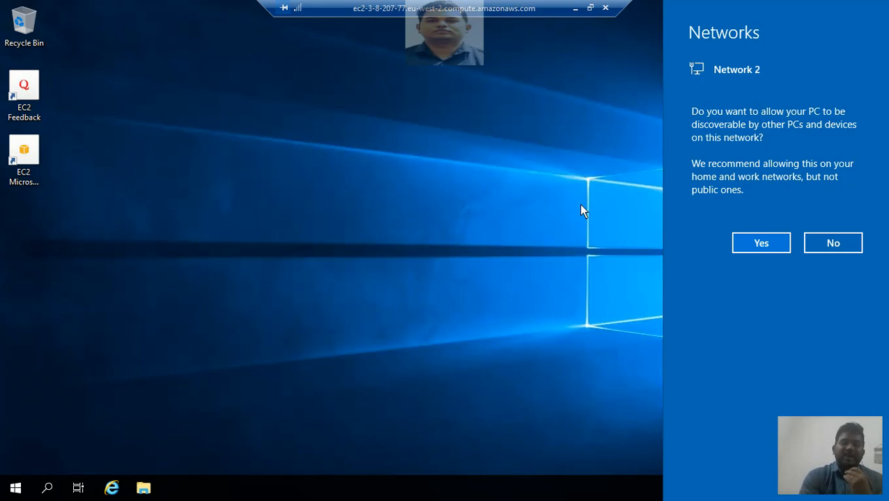
Step: Decline network discoverability on the remote Windows server and minimize the remote desktop session
left_click(815, 249)
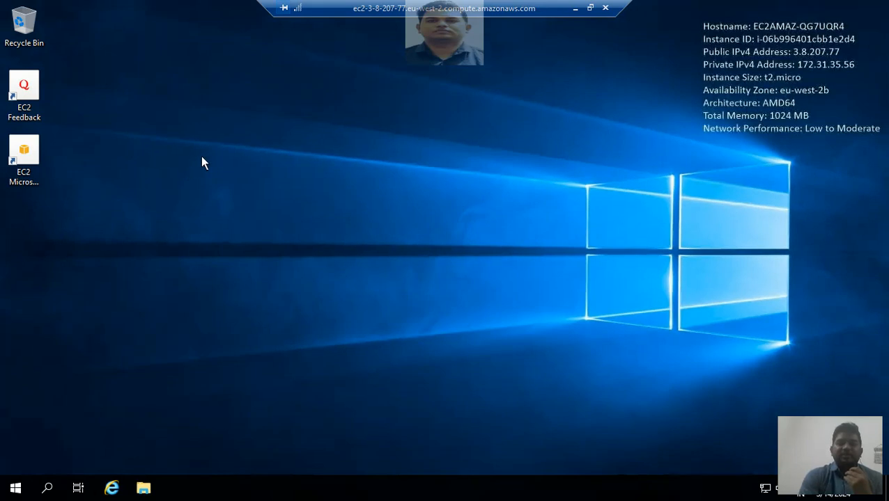
left_click(574, 13)
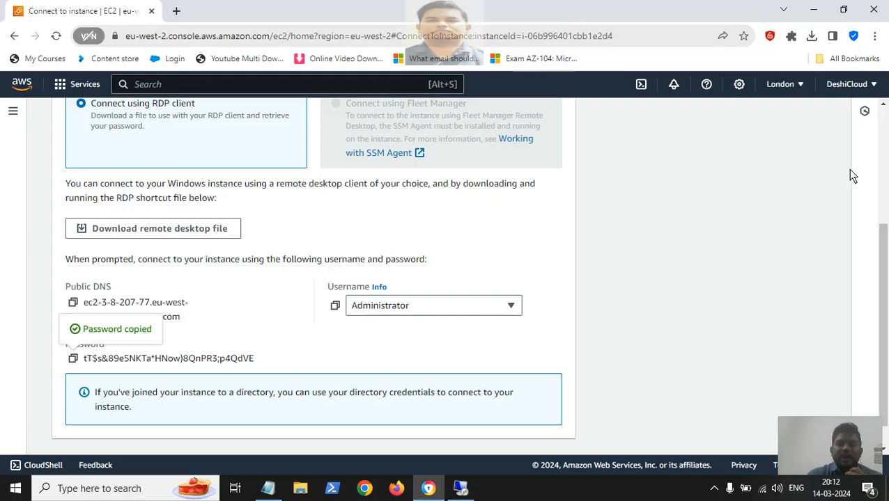
left_click(883, 171)
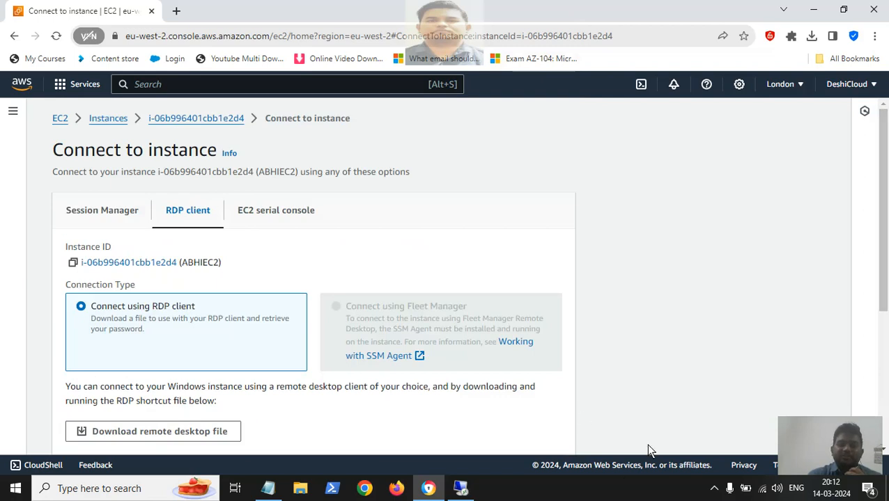
left_click(709, 487)
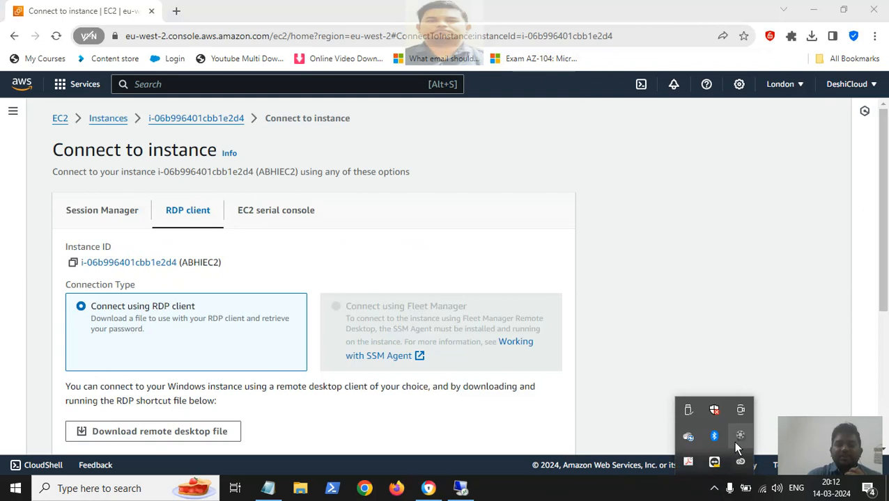
left_click(741, 436)
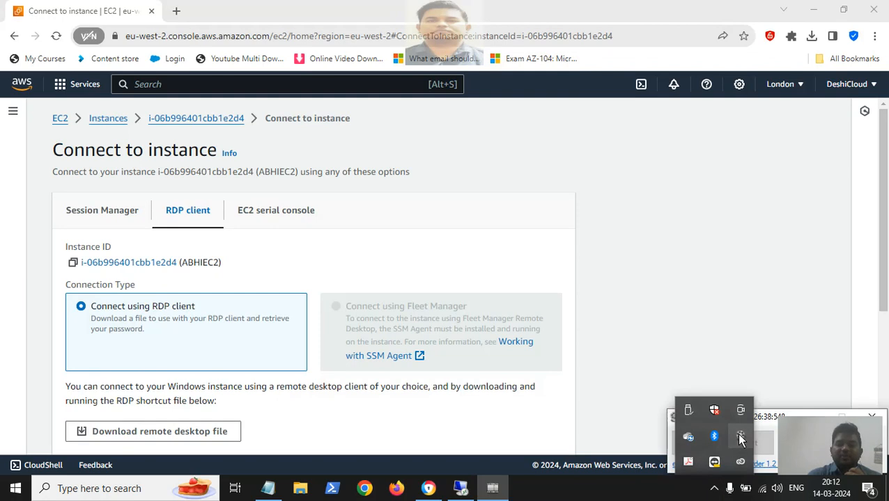